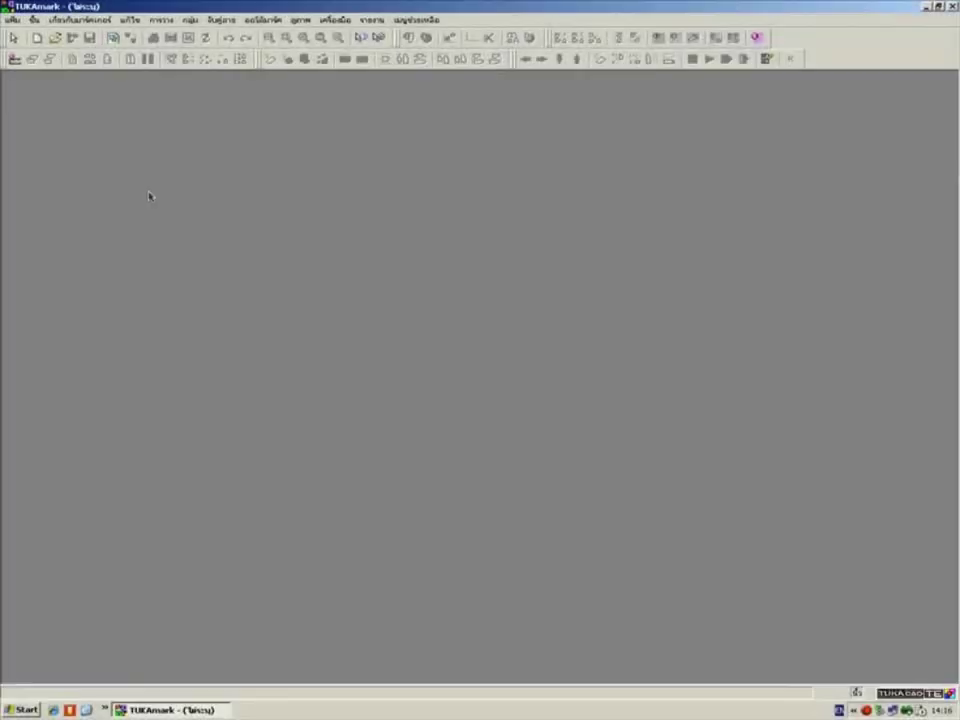
Open the MENS CARGO PANT 1 style from the PAN folder to show its order for sizes 28–38.
left_click(12, 19)
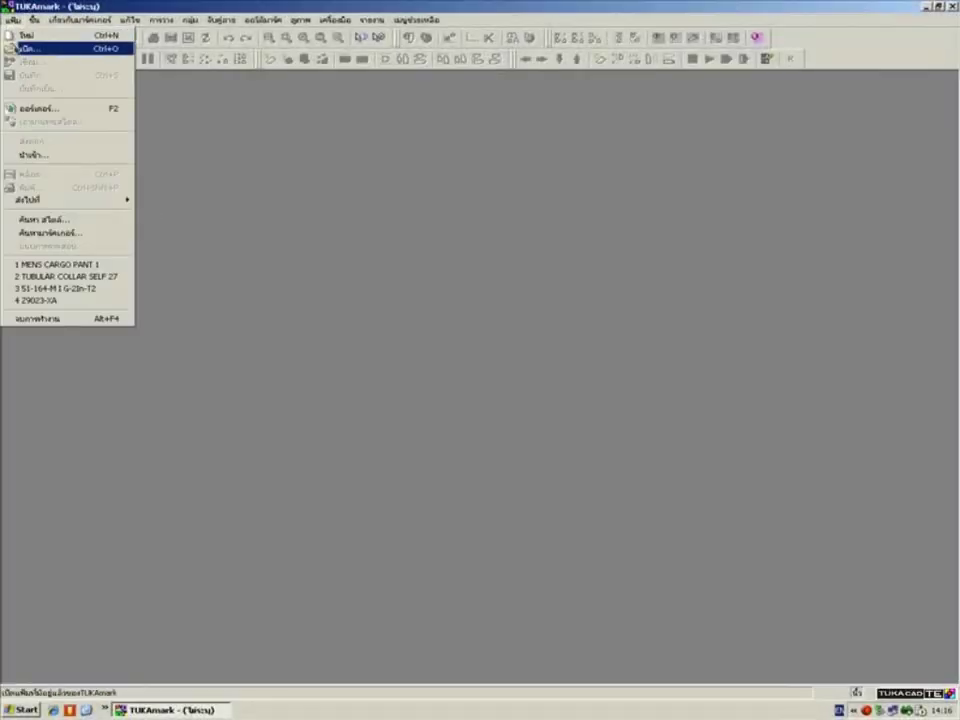
left_click(30, 108)
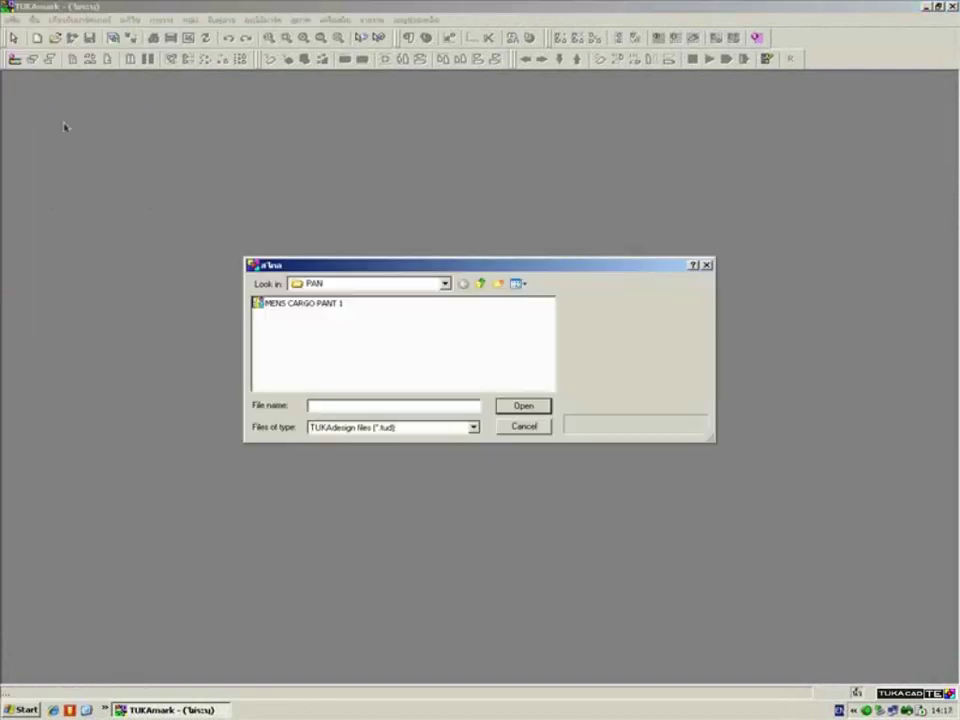
left_click(303, 305)
left_click(522, 405)
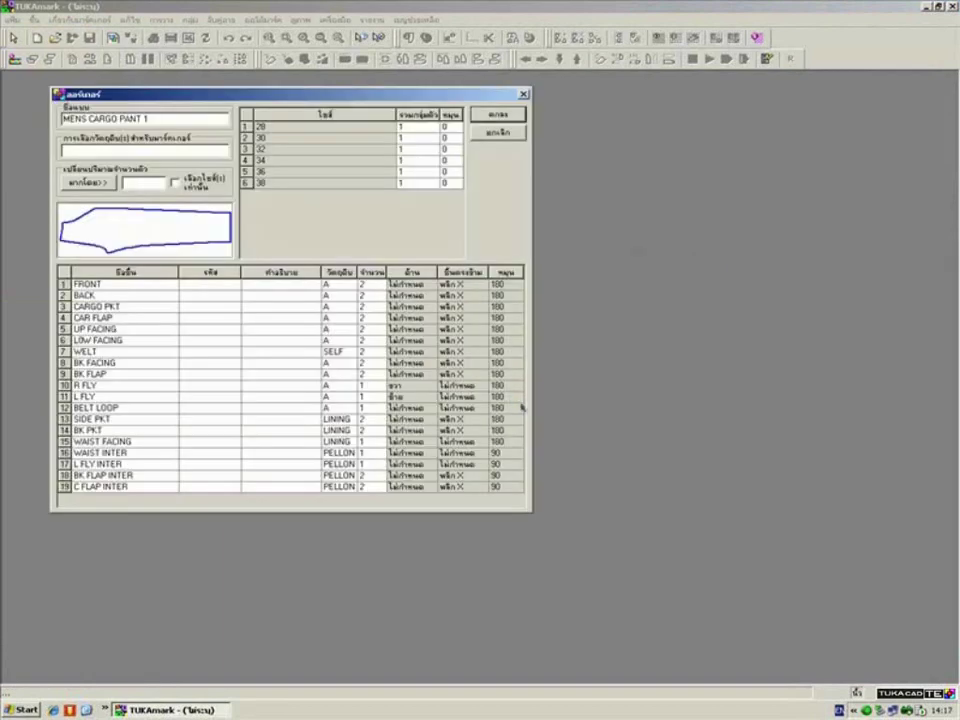
Assign fabric A to the FRONT piece's material cell.
left_click(335, 286)
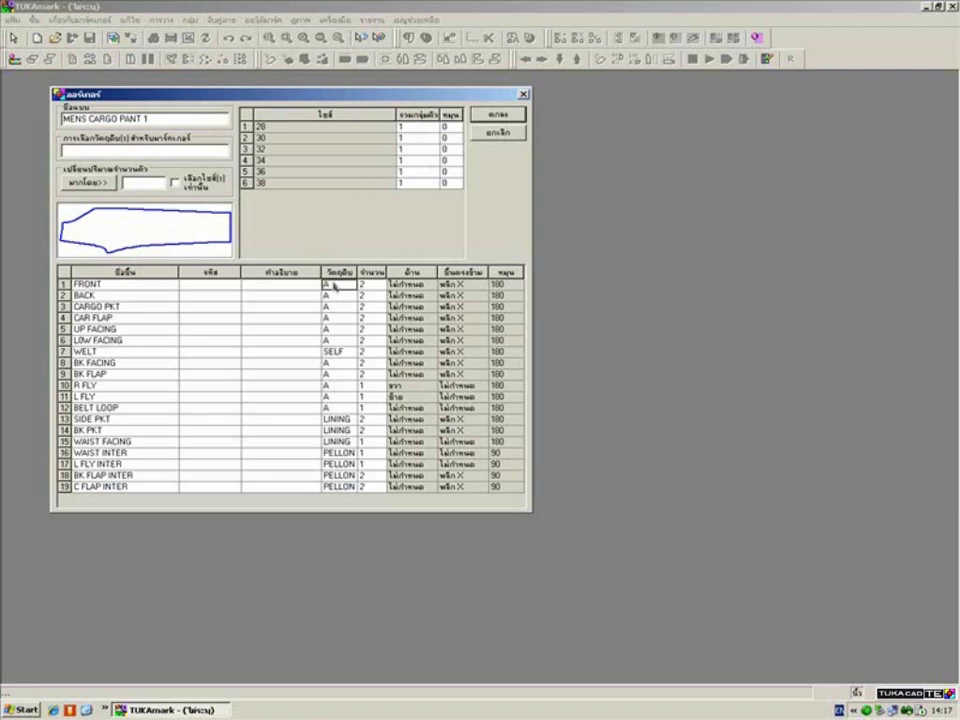
right_click(335, 287)
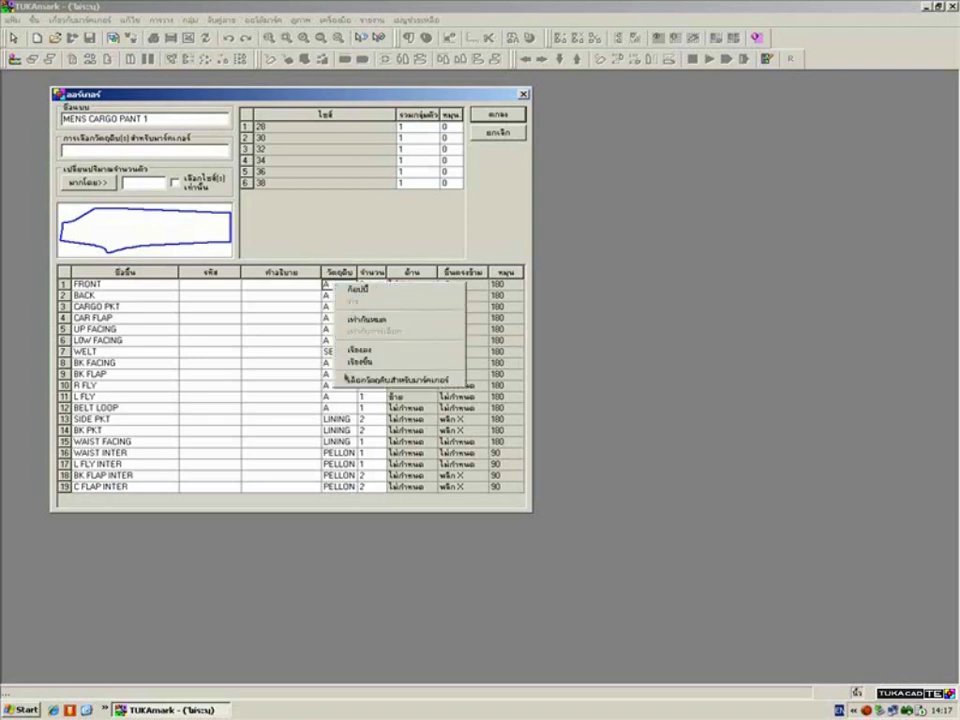
left_click(348, 381)
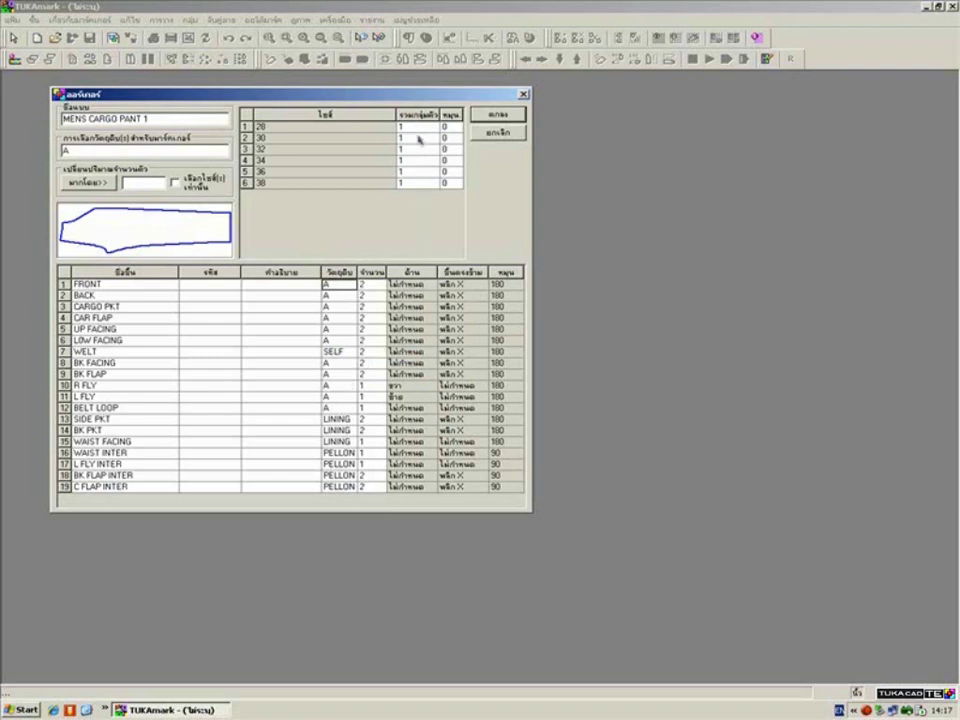
Enter a quantity of 2 for each size from 28 to 38.
left_click(420, 129)
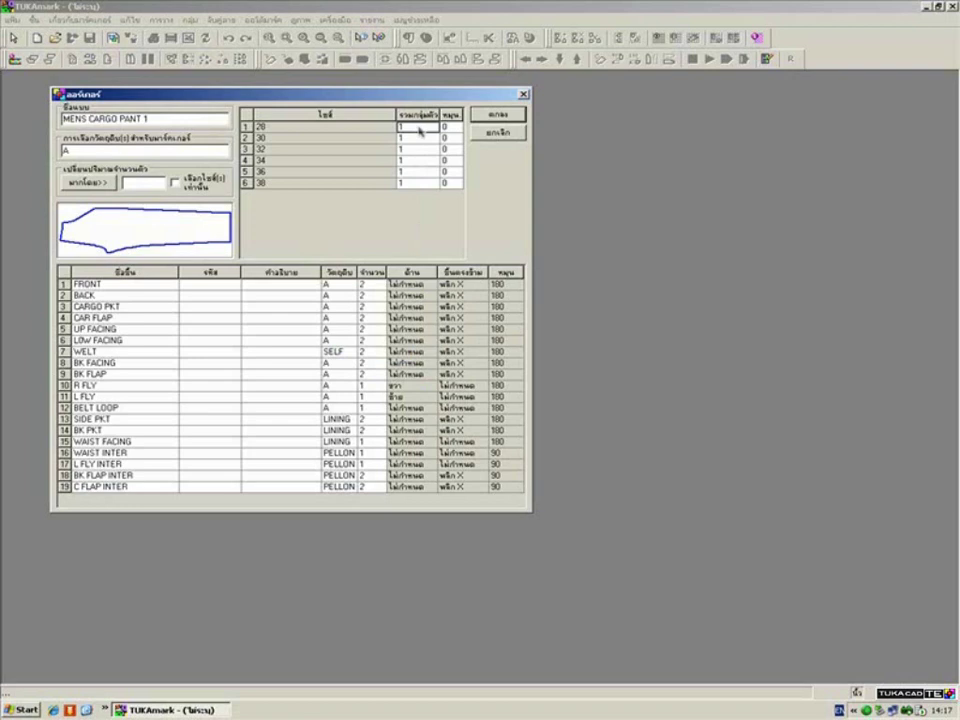
type("2")
key("Down")
type("2")
key("Down")
type("2")
key("Down")
key("Down")
type("2")
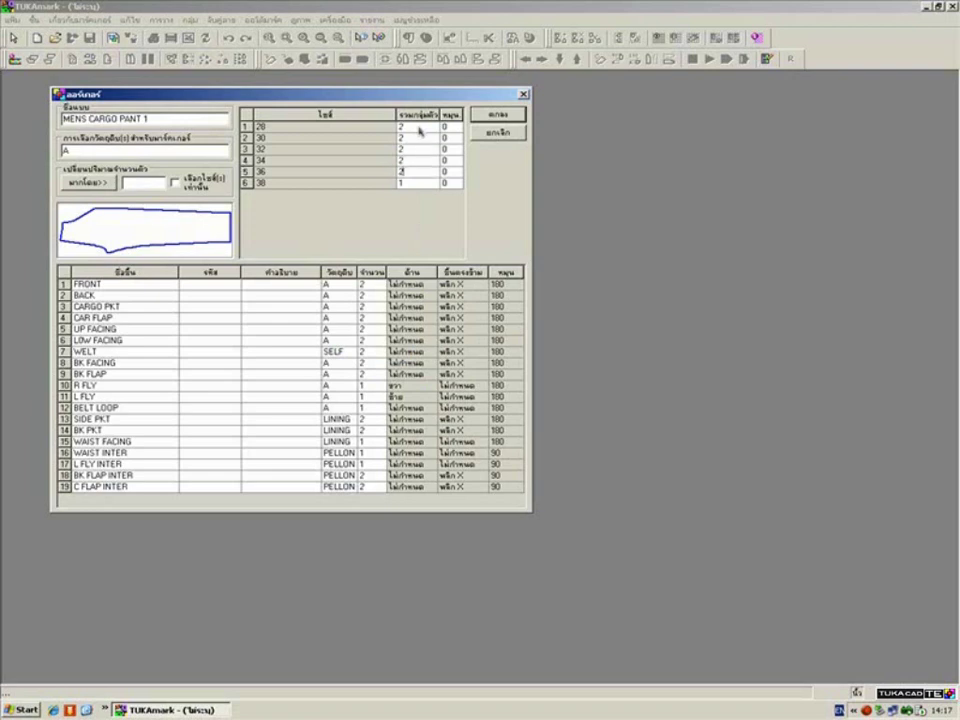
Set the rotation value to 1 for every size and confirm the order.
key("Down")
type("2")
key("Delete")
left_click(447, 128)
type("1")
key("Down")
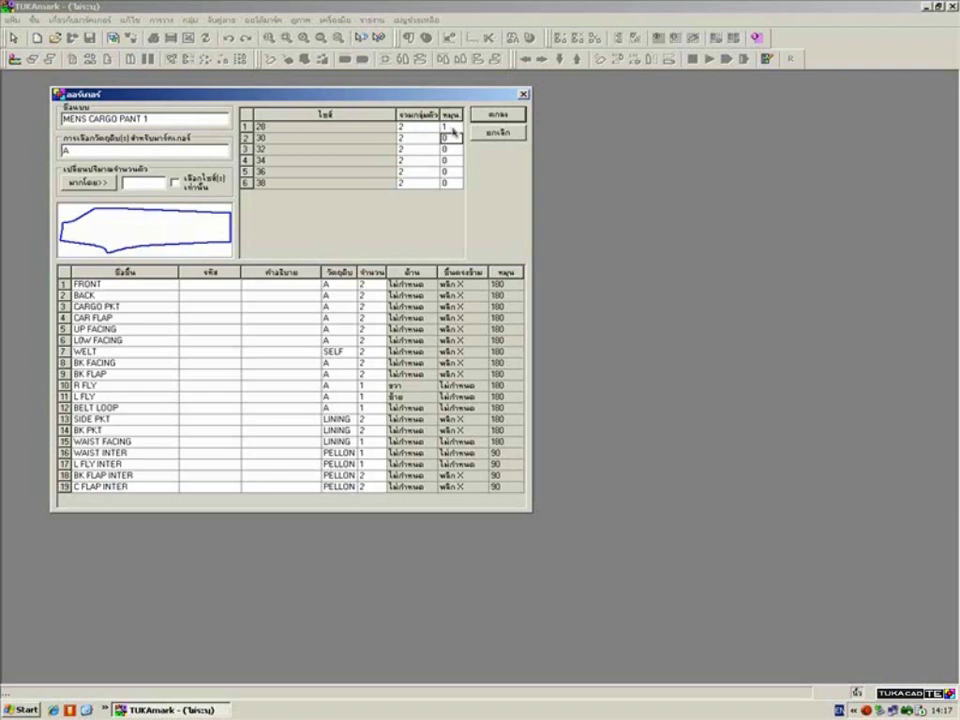
type("1")
key("Down")
type("1")
key("Down")
type("1")
key("Down")
type("1")
key("Down")
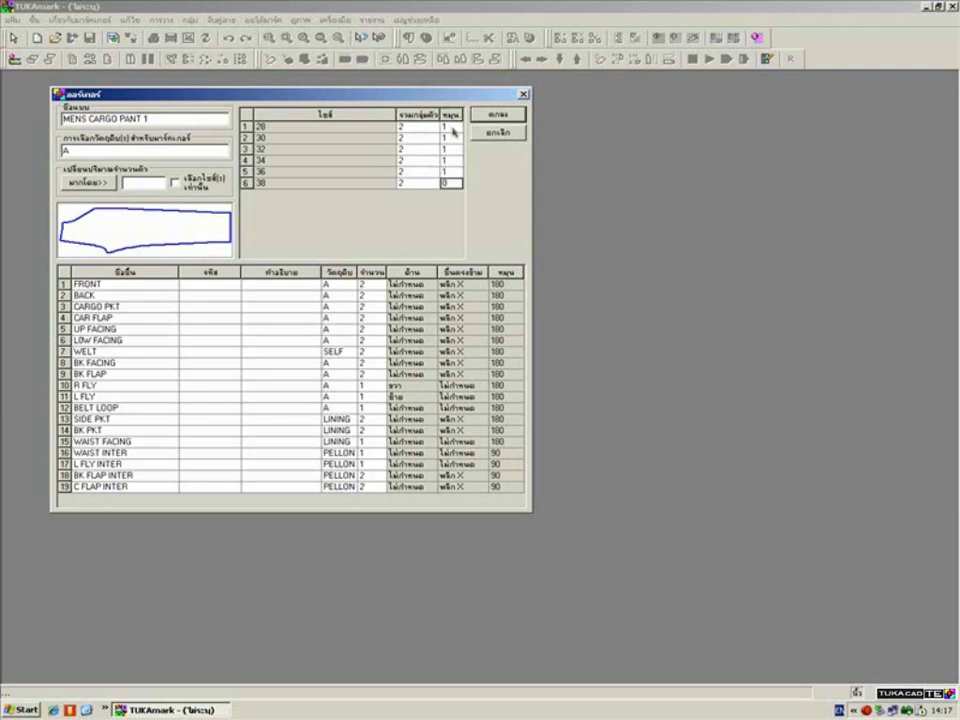
type("1")
left_click(497, 115)
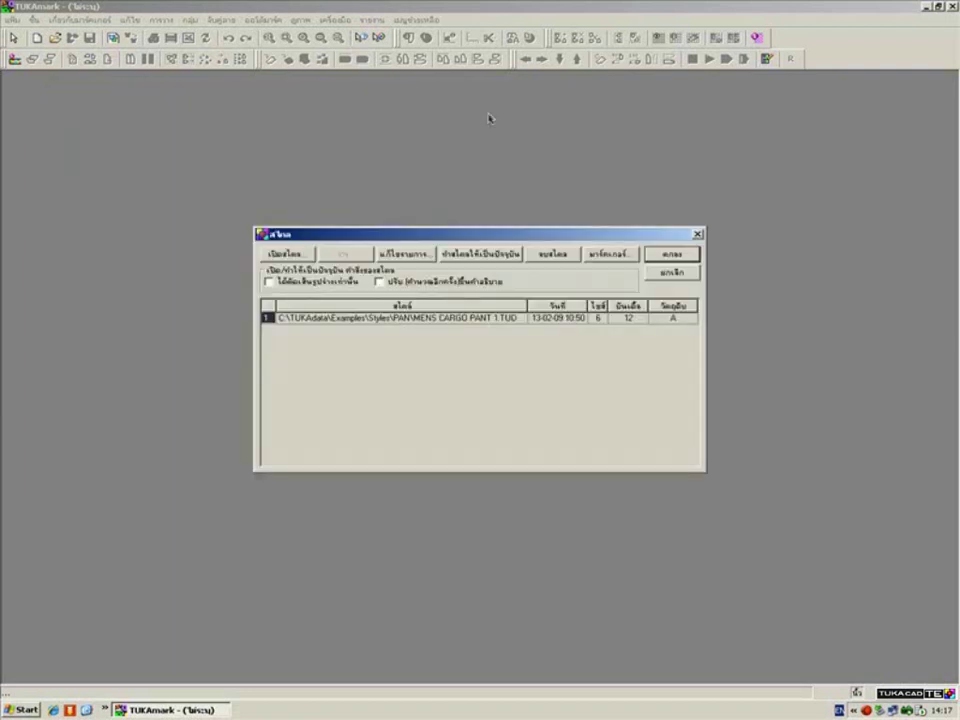
Set the marker length X to 800 and width Y to 60.
left_click(604, 256)
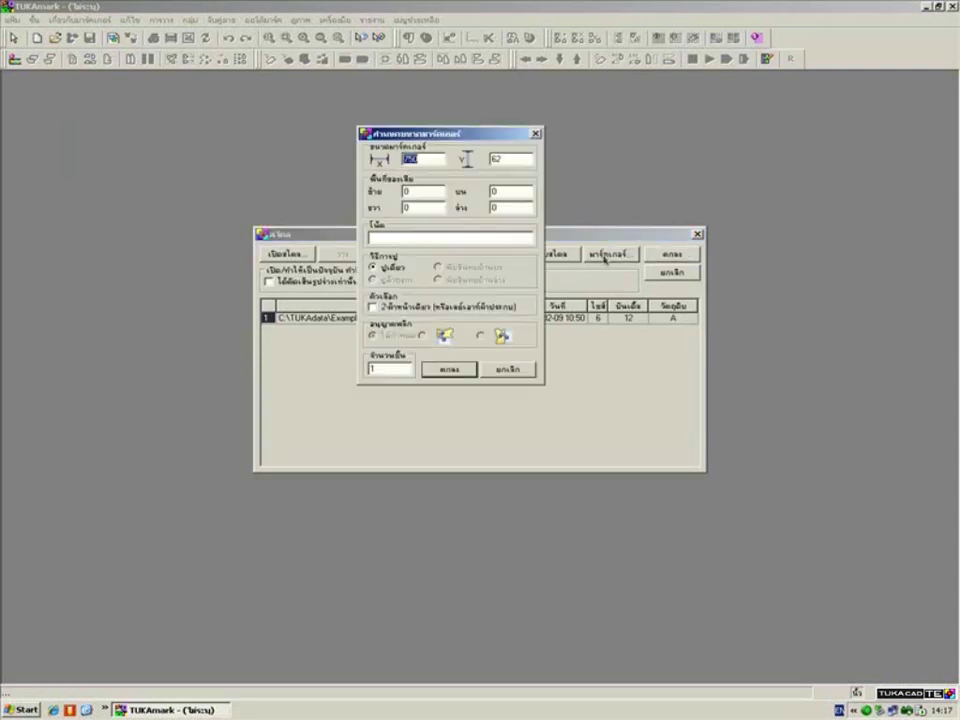
key("Tab")
type("6")
type("8")
key("shift+Tab")
type("800")
Use a single ply in single-lay mode and create the marker.
left_click(389, 368)
double_click(389, 368)
type("2")
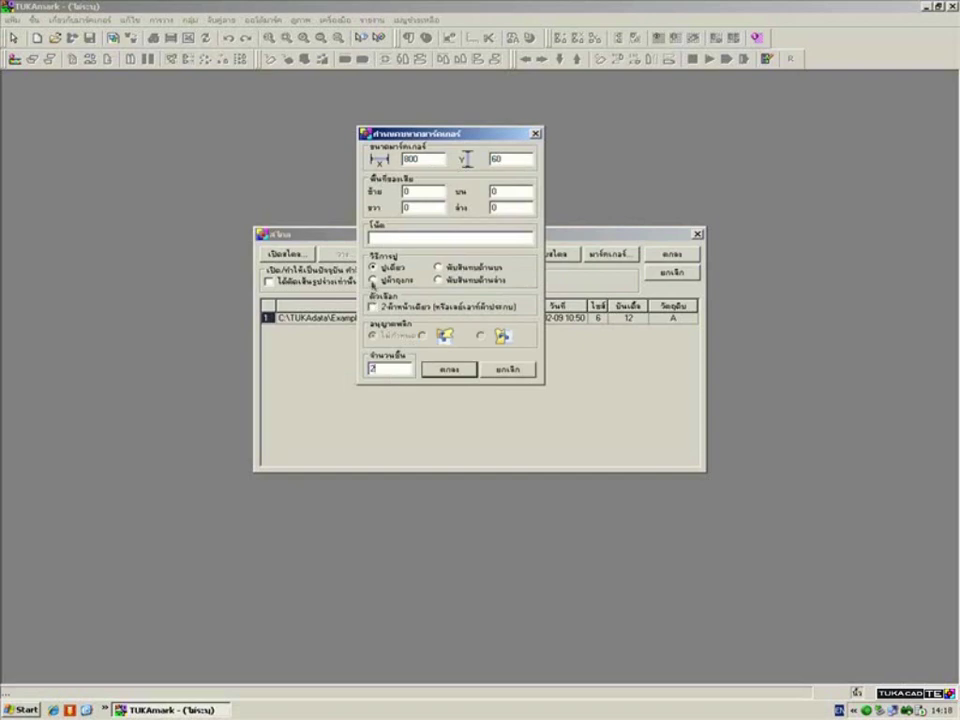
left_click(373, 281)
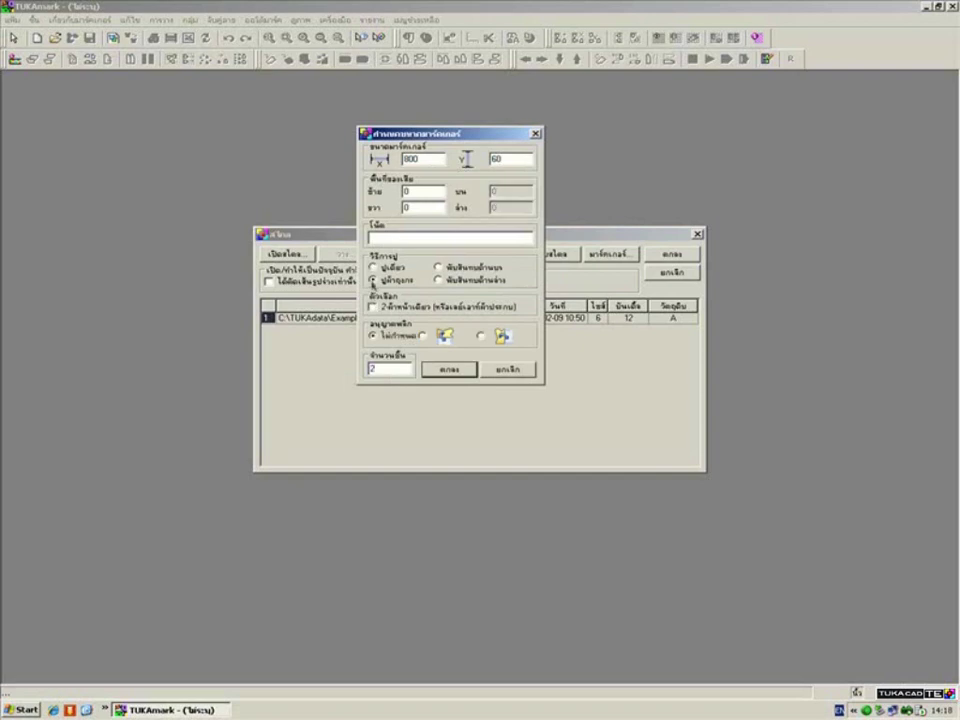
left_click(370, 369)
key("BackSpace")
type("5")
key("BackSpace")
type("1")
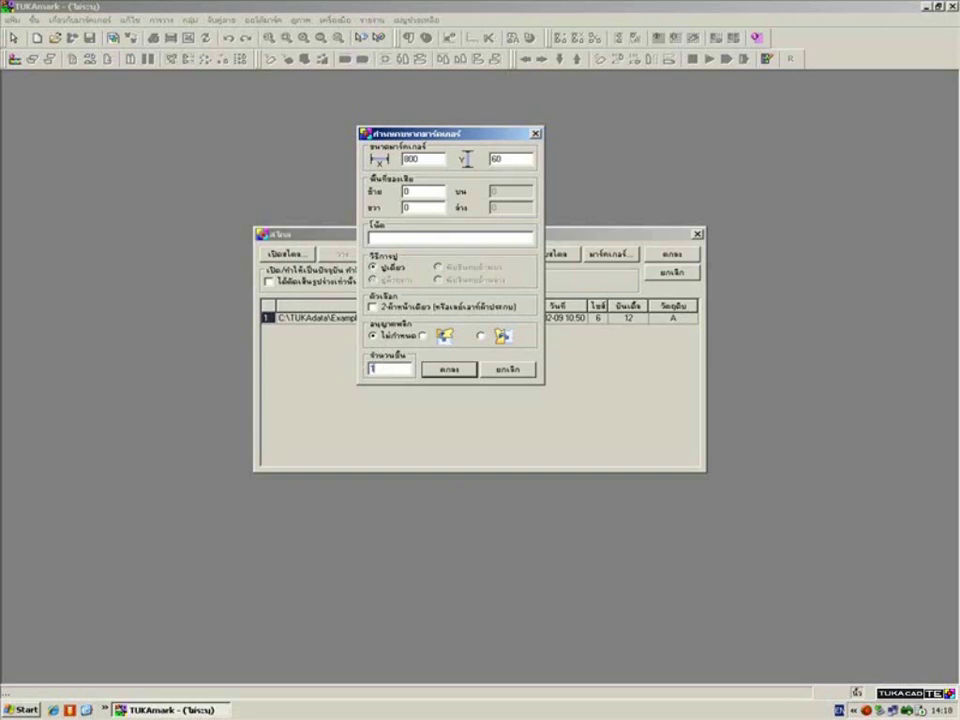
left_click(440, 369)
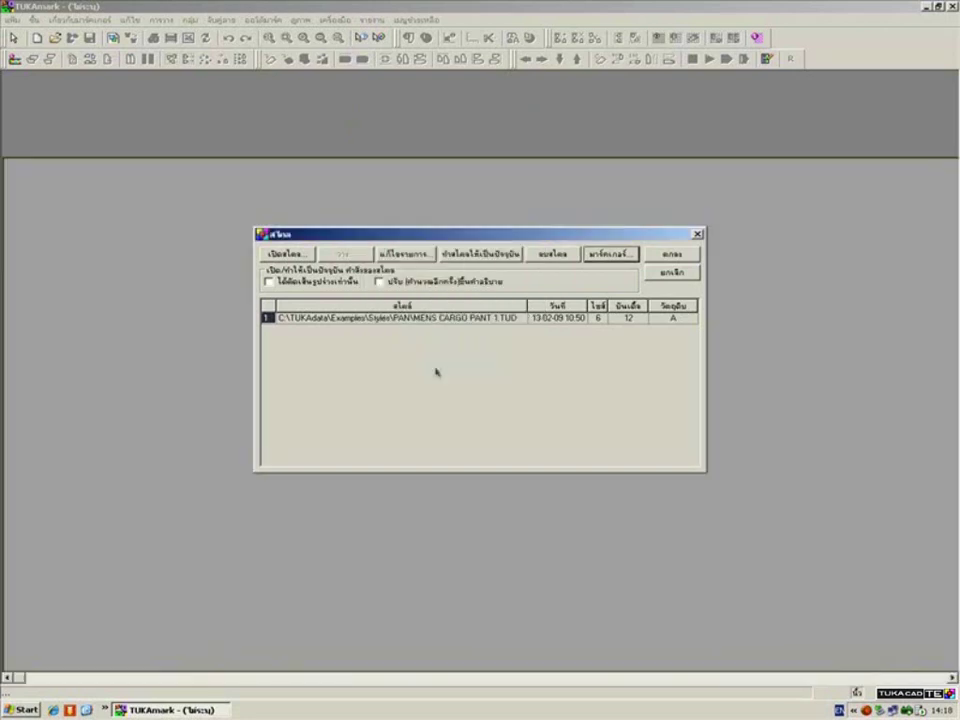
Place the size 28 FRONT piece at the marker's top-left corner and mirror it.
left_click(672, 255)
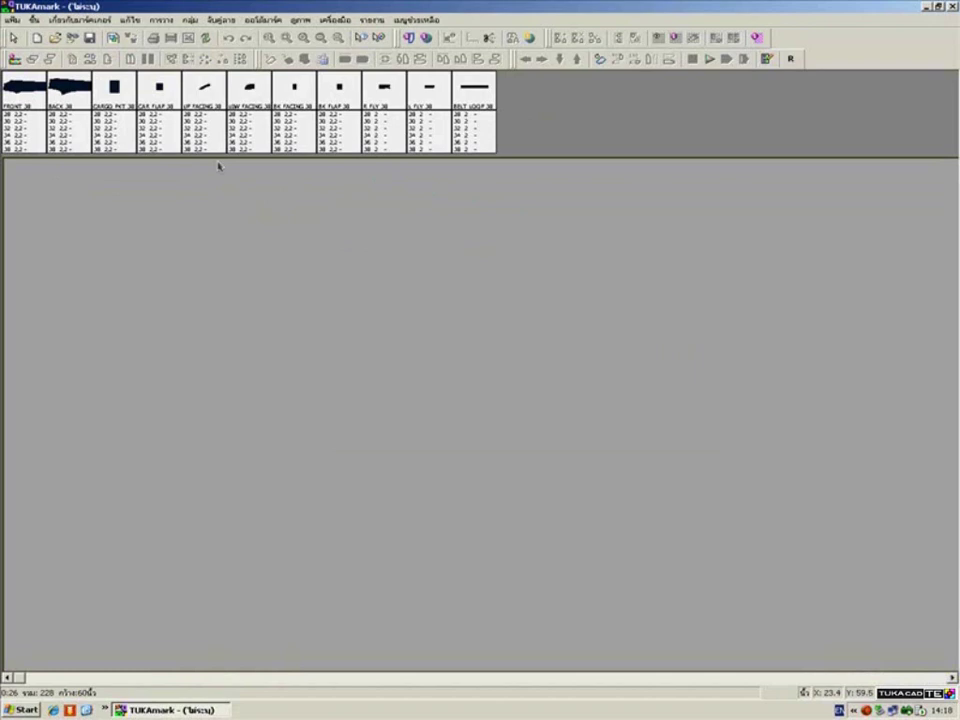
left_click(28, 118)
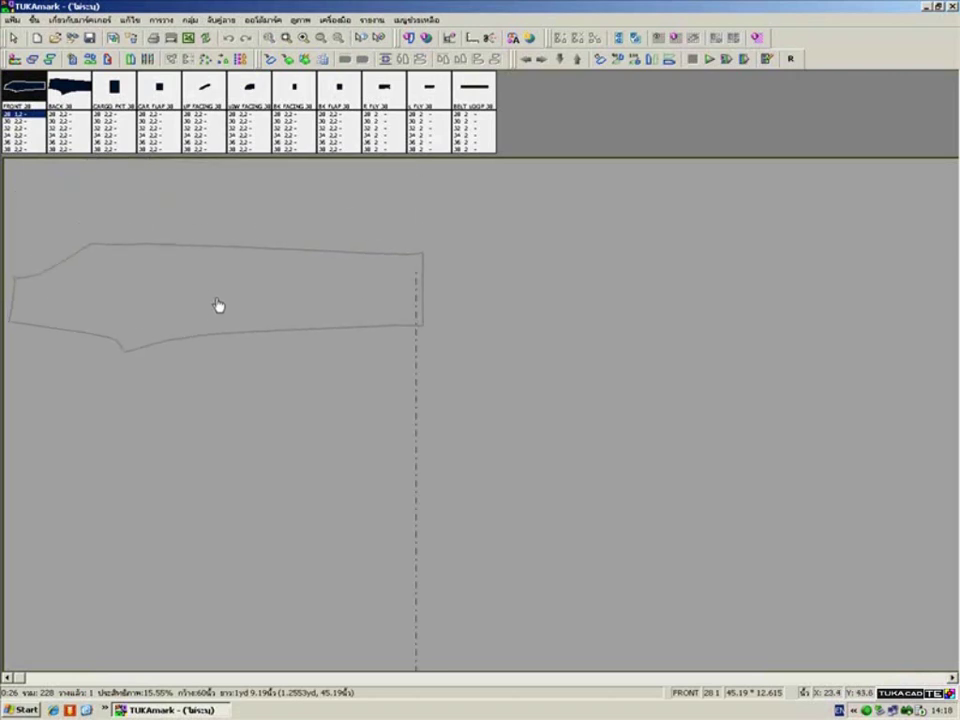
left_click(218, 304)
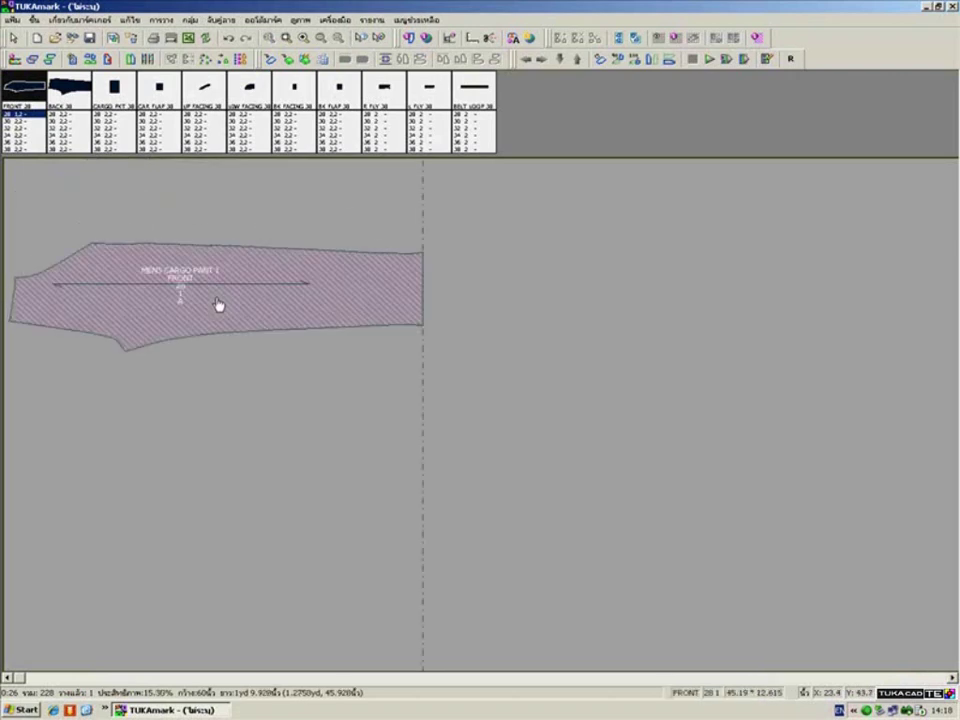
left_click_drag(218, 304, 153, 197)
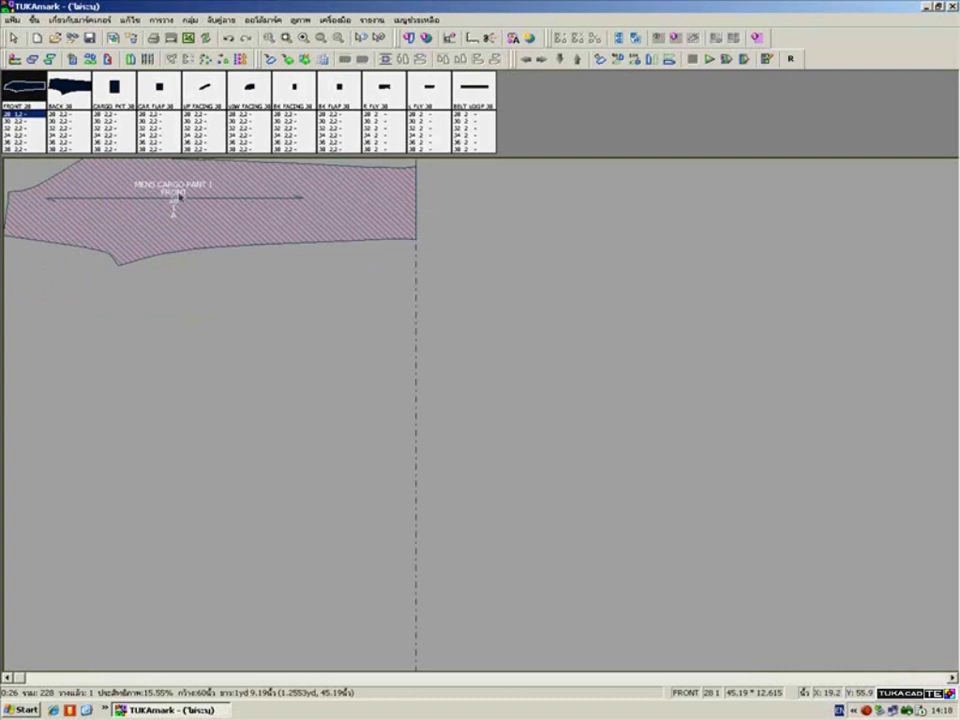
right_click(197, 208)
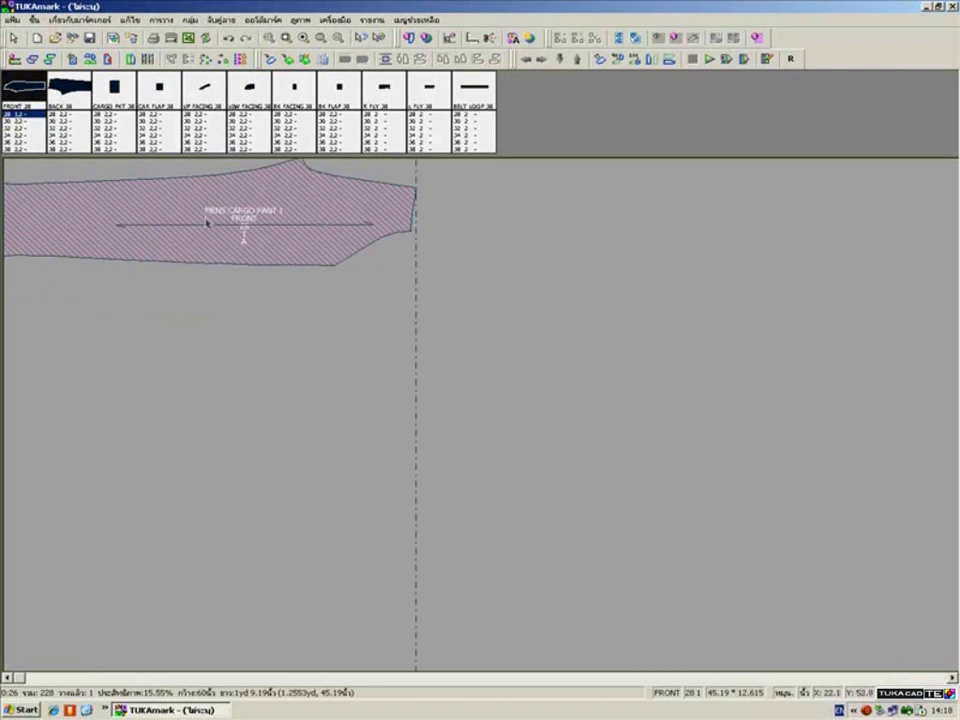
right_click(207, 222)
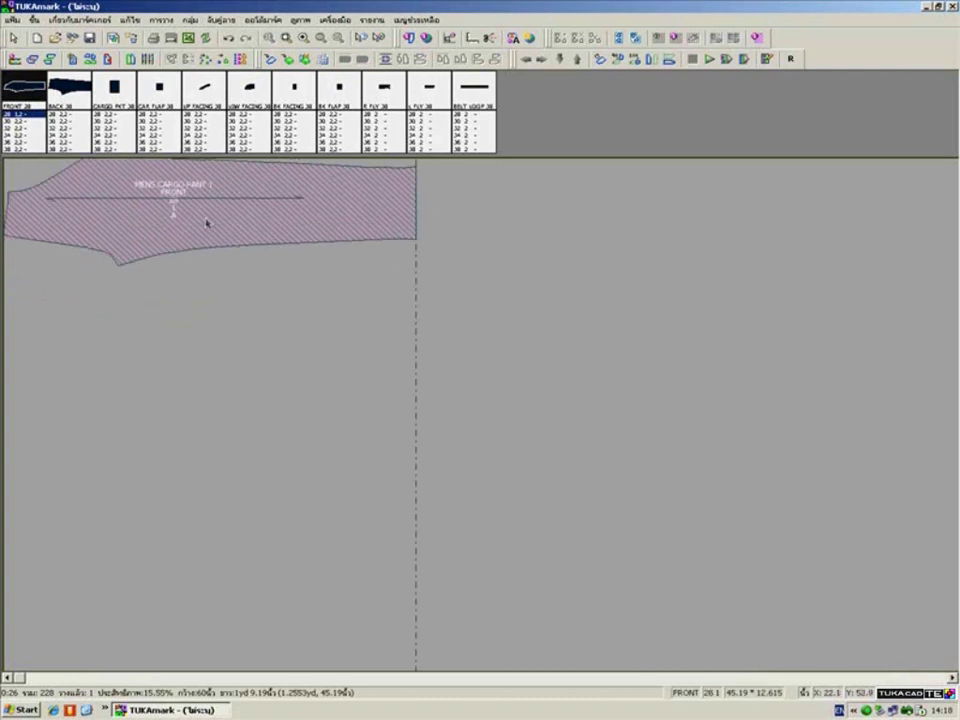
right_click(207, 222)
right_click(207, 222)
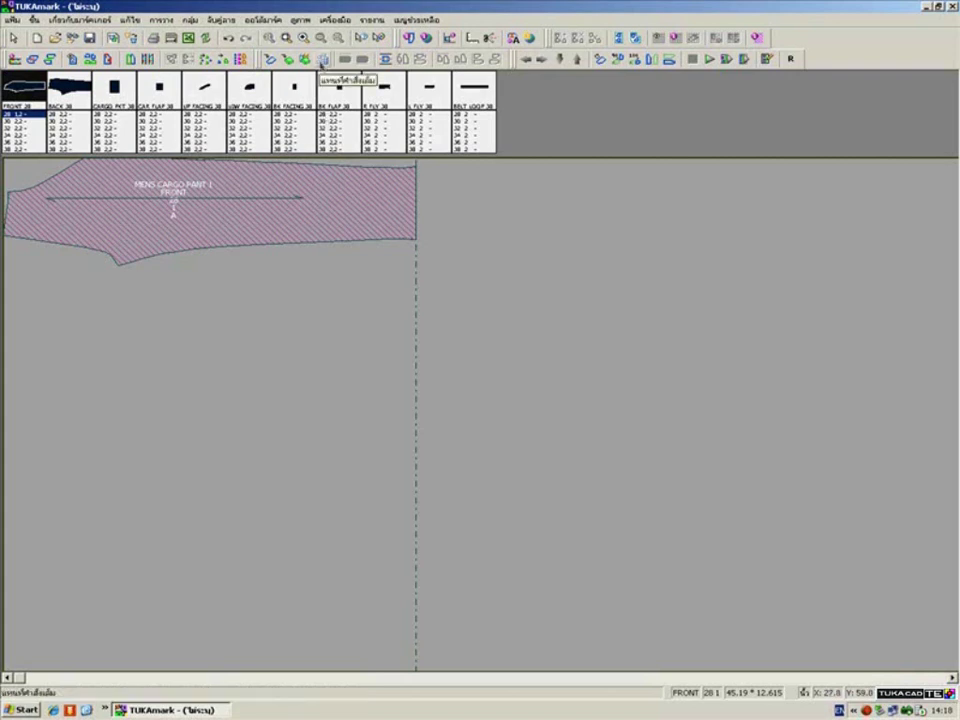
Auto-nest all 228 pieces to 79.19% efficiency and fit the whole marker in view.
left_click(322, 60)
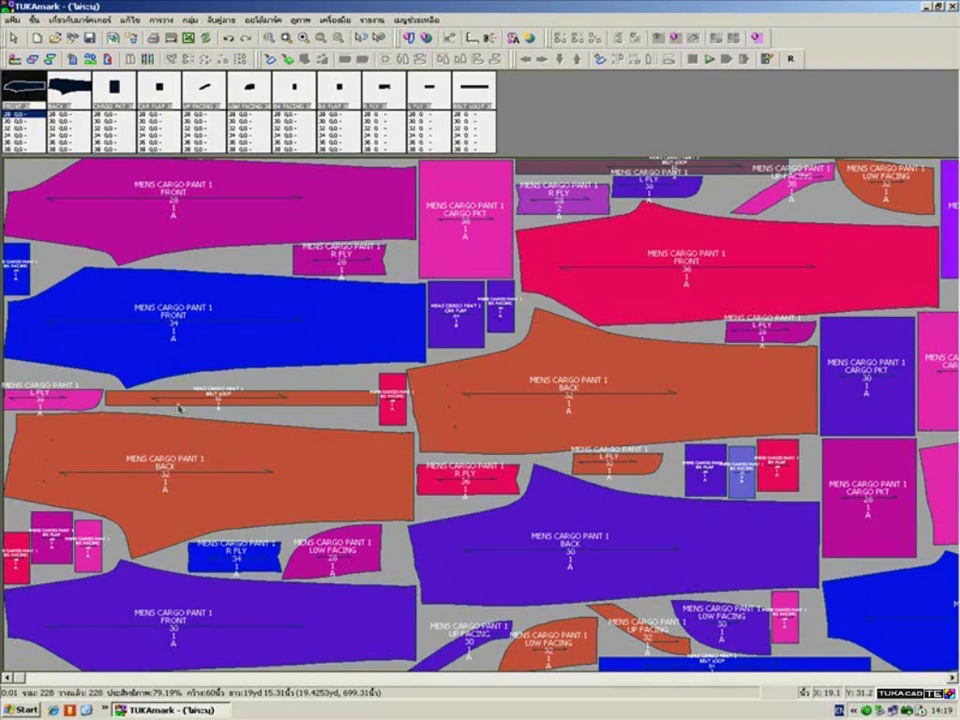
key("ctrl+a")
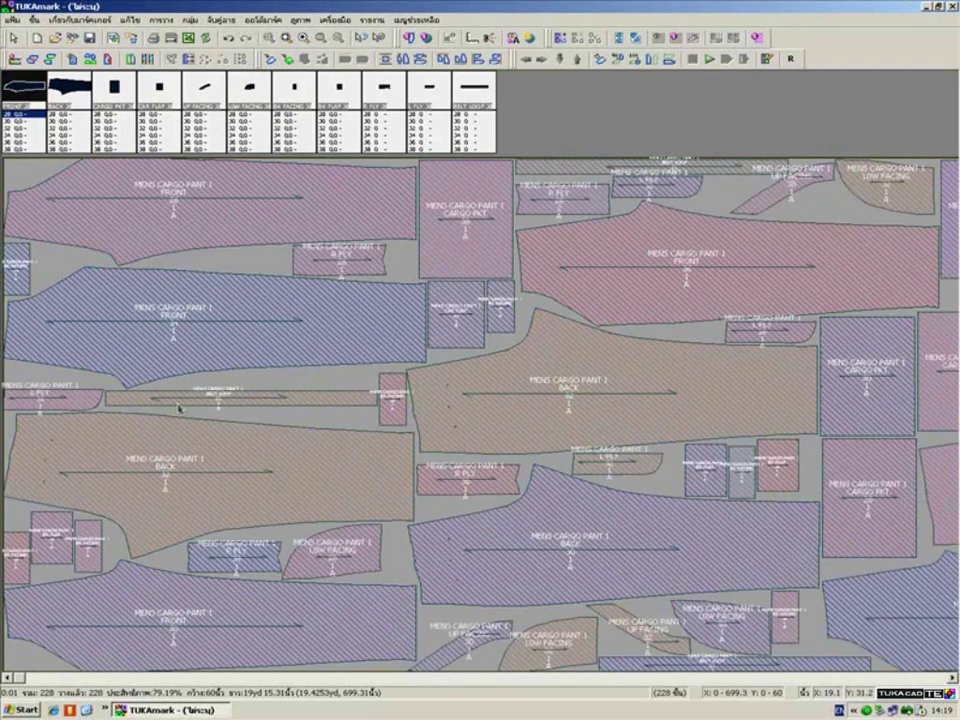
key("Home")
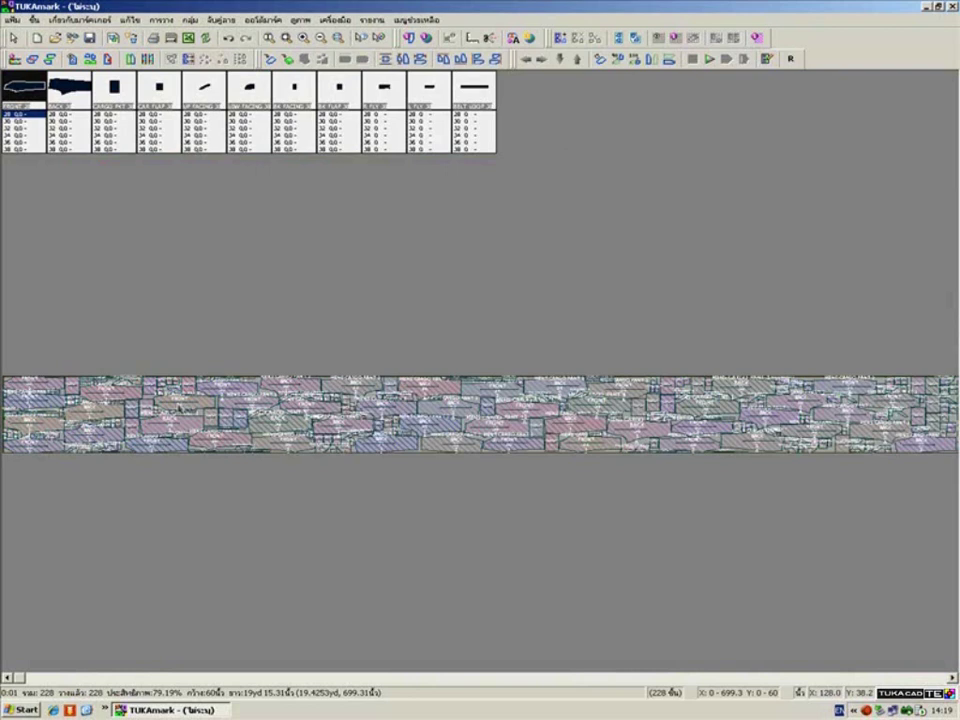
Delete all nested pieces from the marker and select size 28 for the next nest.
key("Delete")
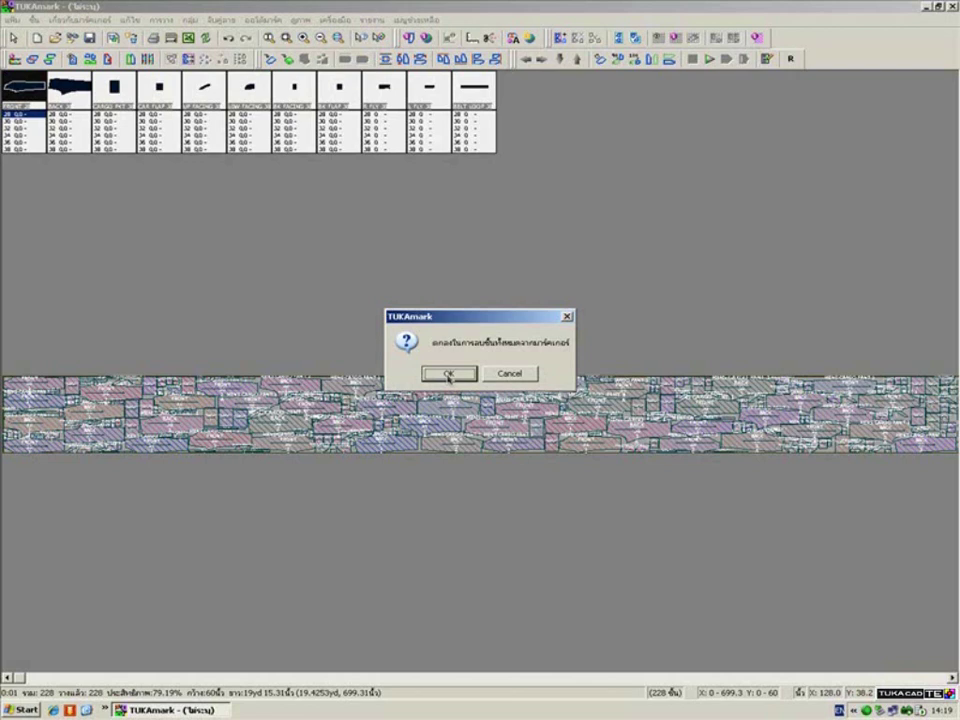
left_click(448, 374)
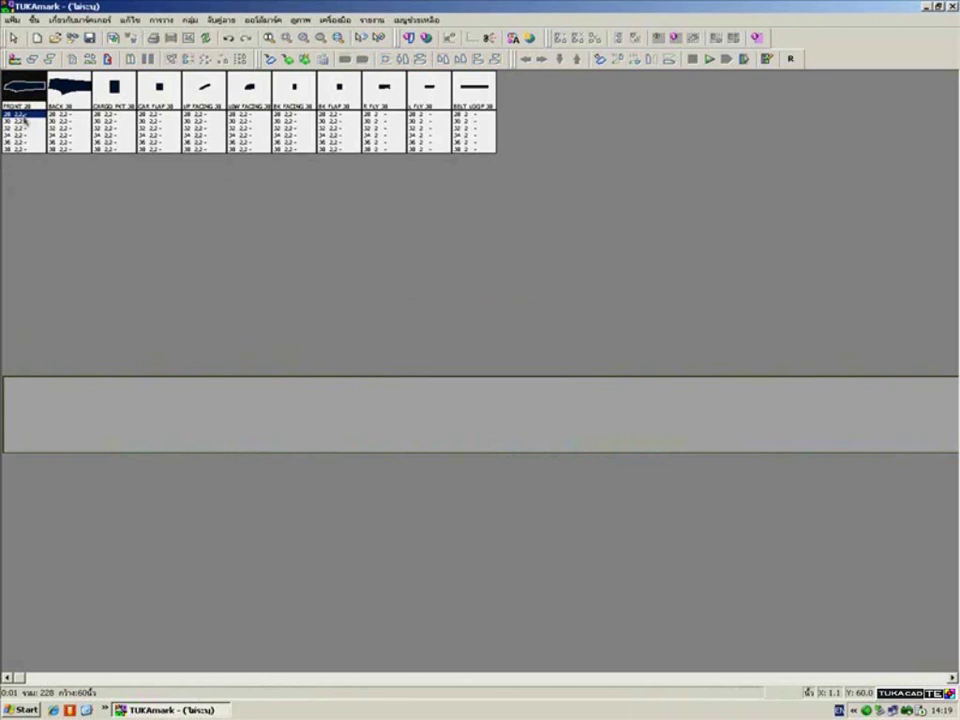
left_click(24, 117)
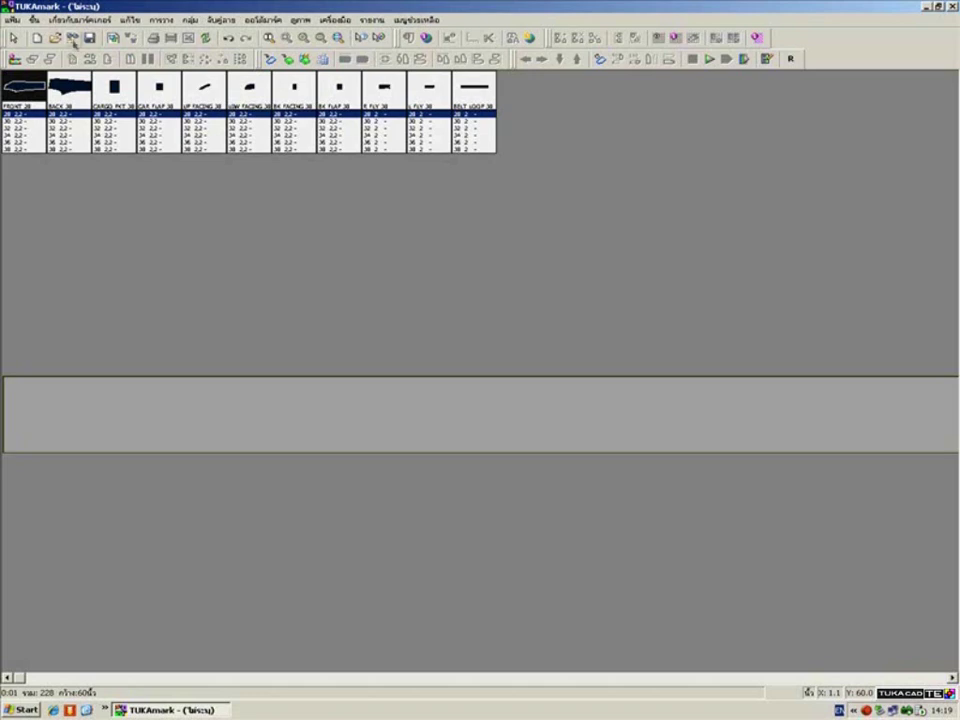
left_click(263, 20)
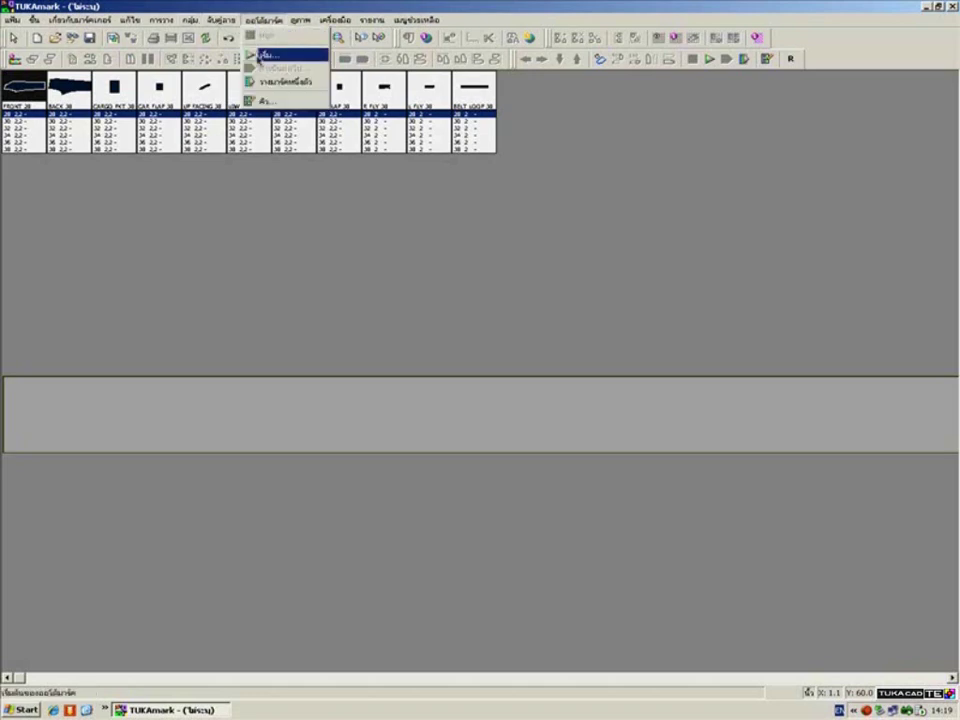
Auto-nest only the selected size 28 pieces using 'selected pieces only'.
left_click(265, 55)
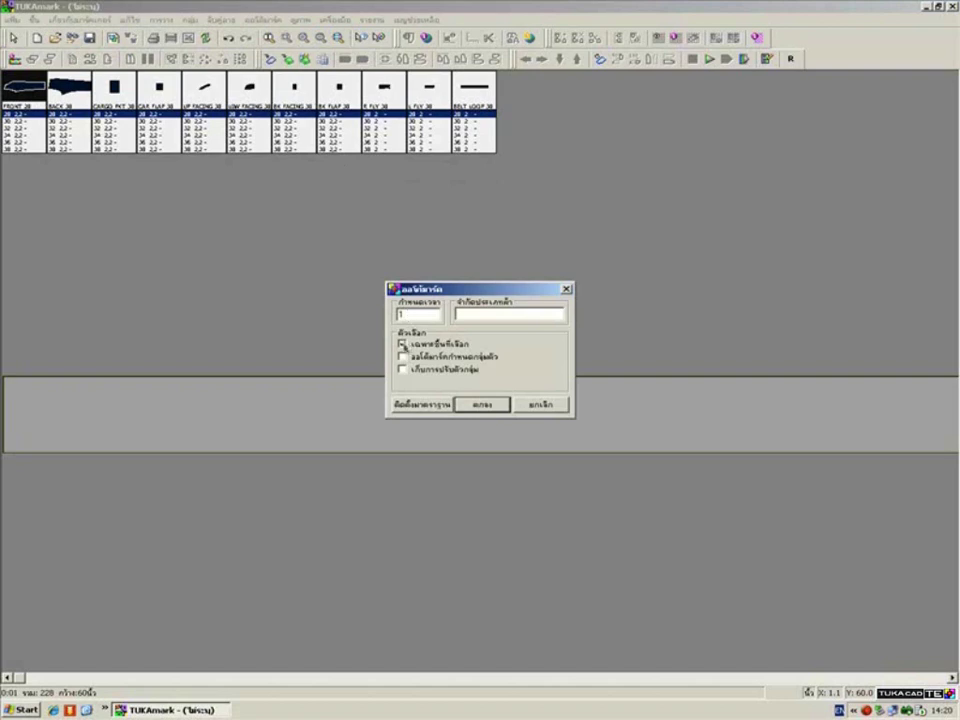
left_click(403, 345)
left_click(477, 405)
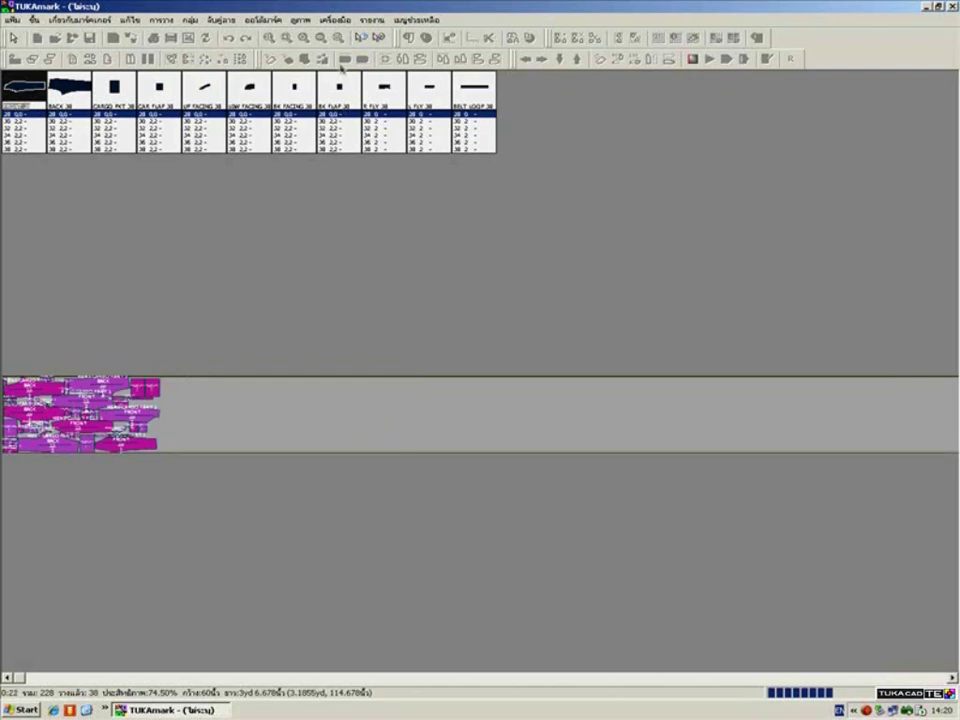
left_click(263, 20)
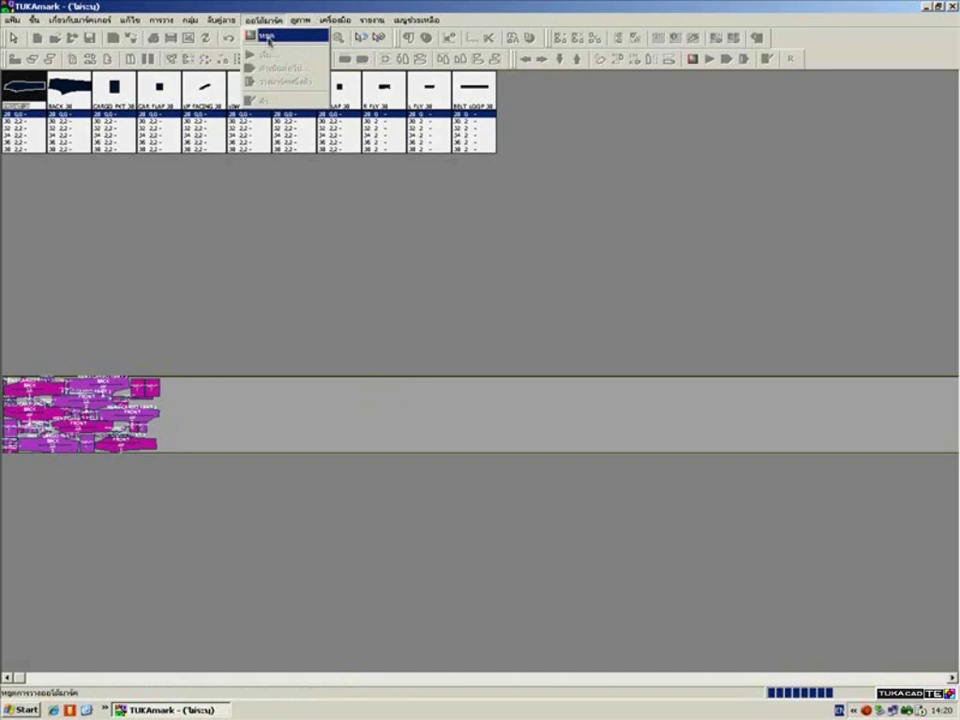
Stop the auto-nest run and select size 30 across all pieces.
left_click(268, 38)
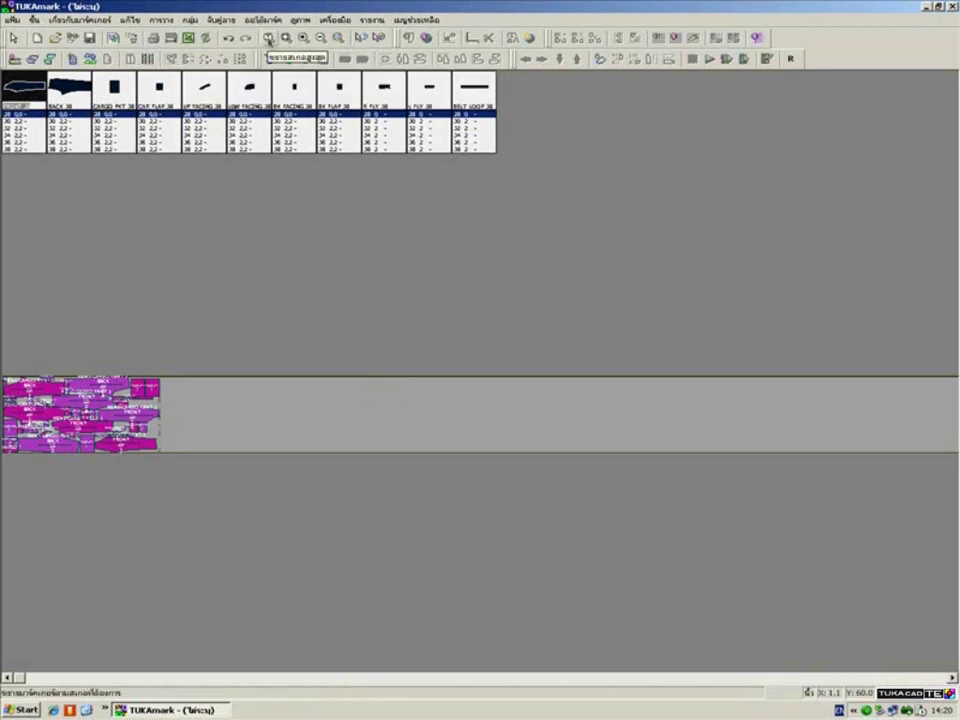
left_click(19, 122)
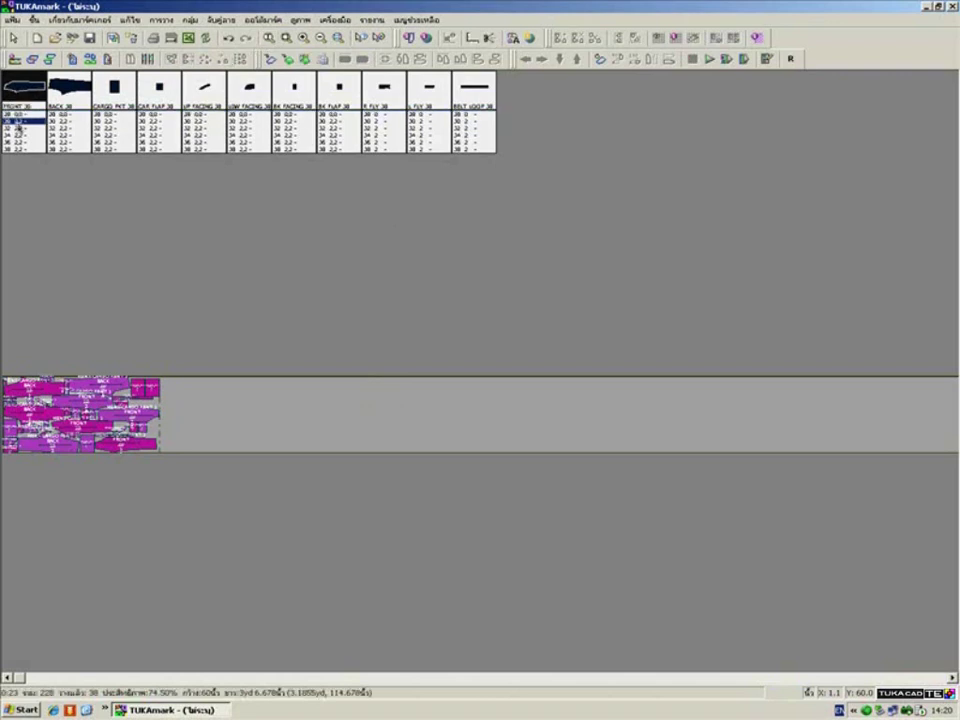
double_click(18, 124)
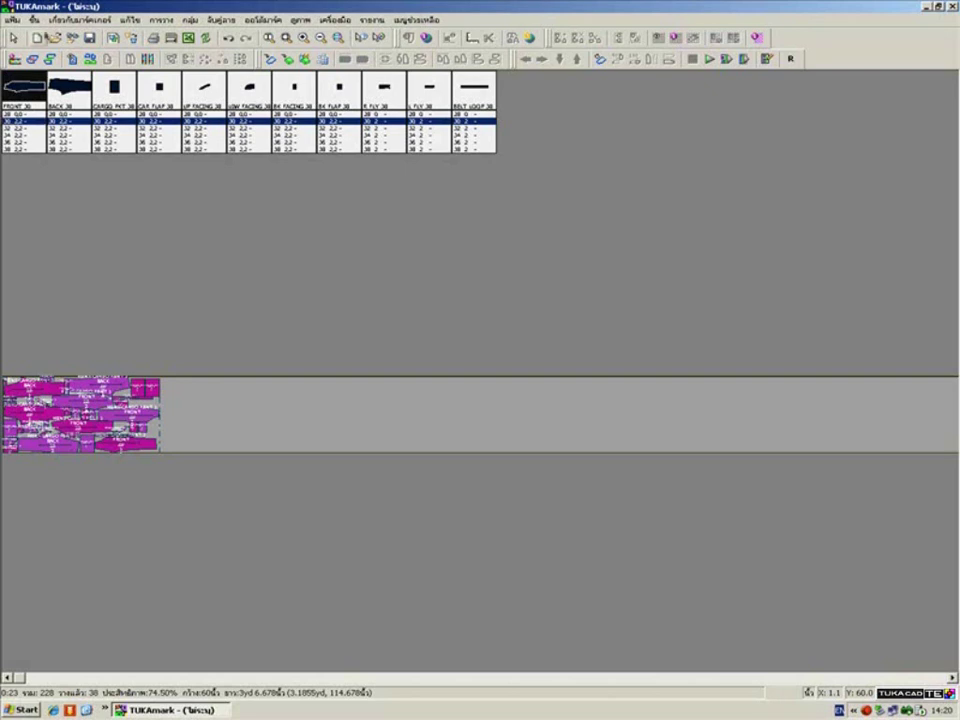
left_click(263, 19)
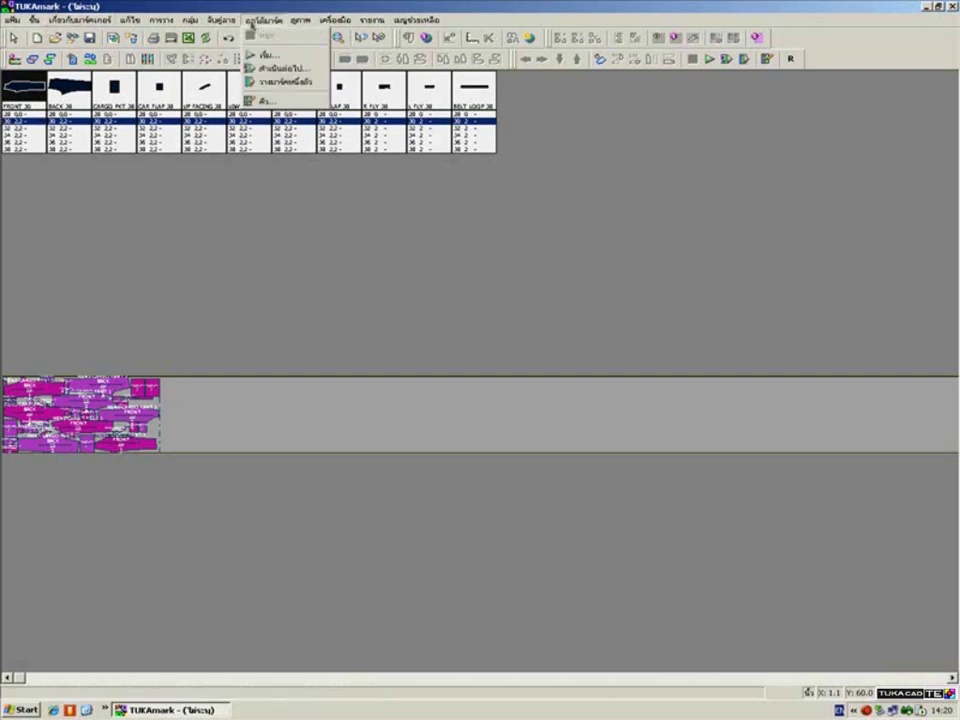
Auto-nest only the size 30 pieces, reaching 77.13% efficiency over 6.2367 yd.
left_click(262, 69)
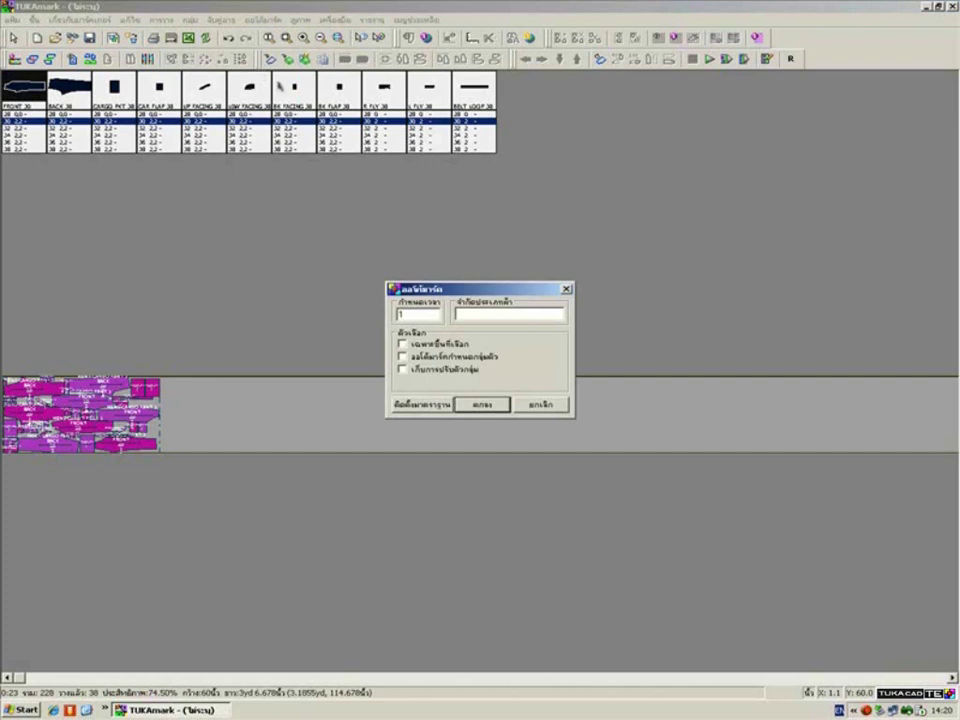
left_click(403, 344)
left_click(476, 406)
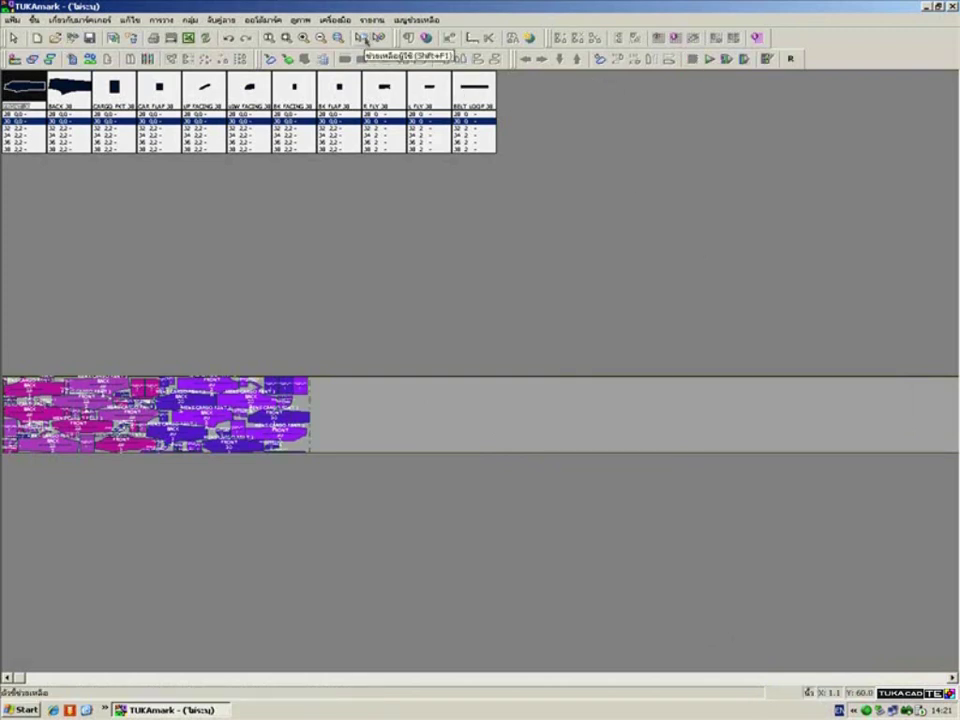
left_click(363, 37)
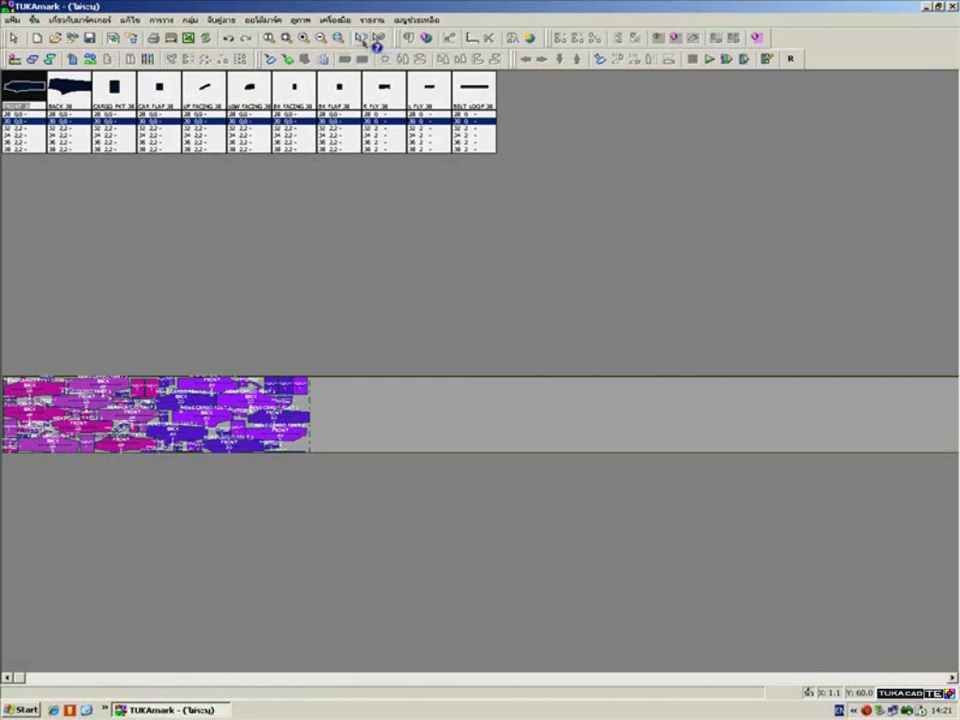
left_click(268, 37)
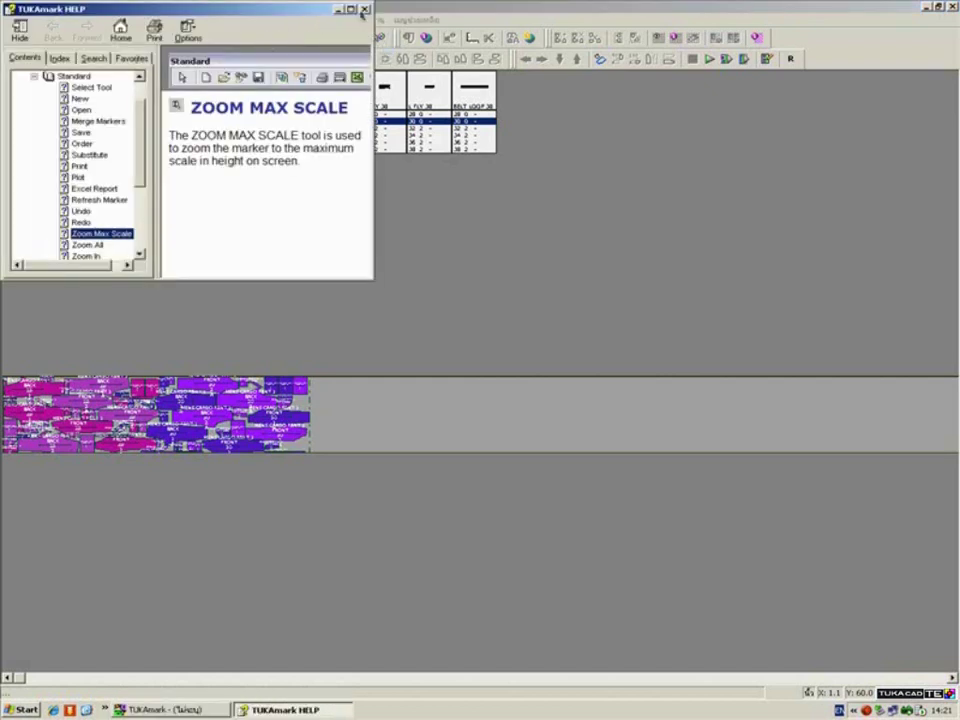
left_click(351, 9)
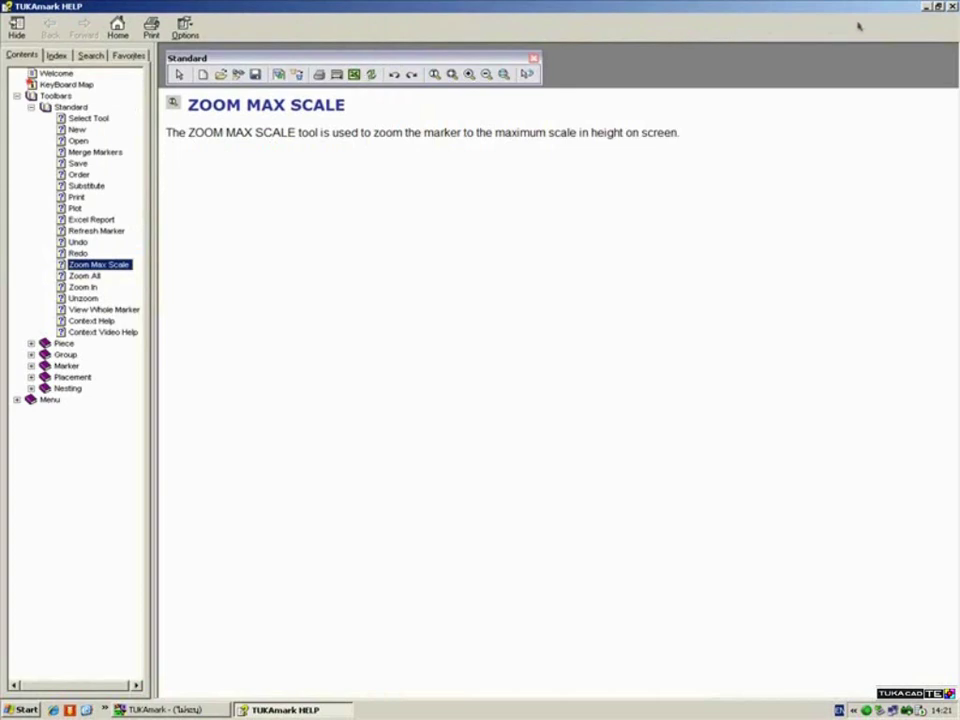
left_click(951, 7)
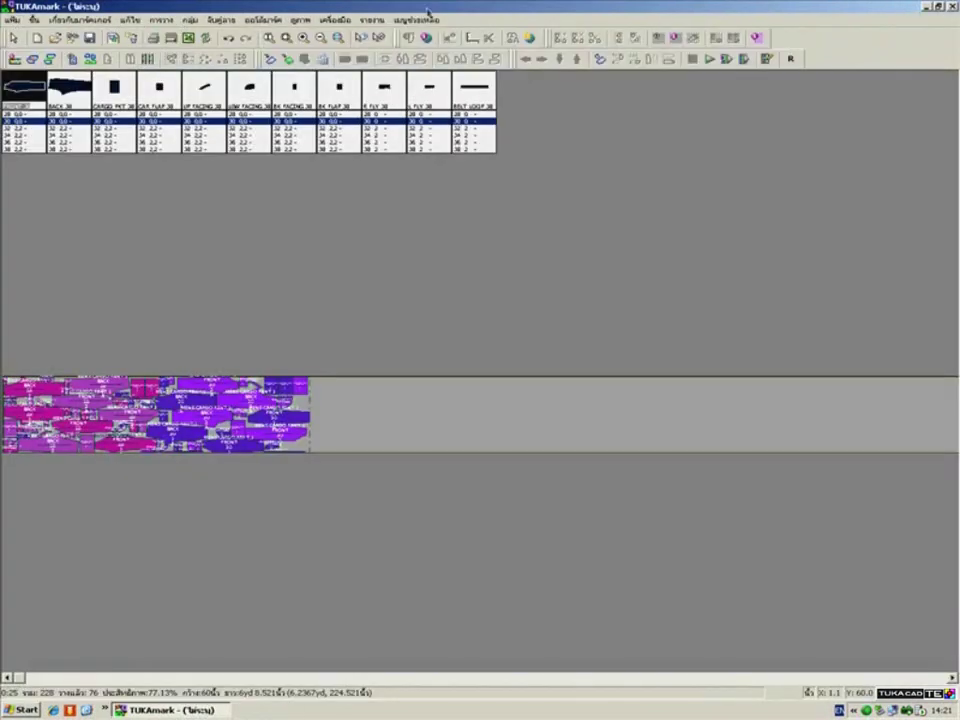
left_click(372, 37)
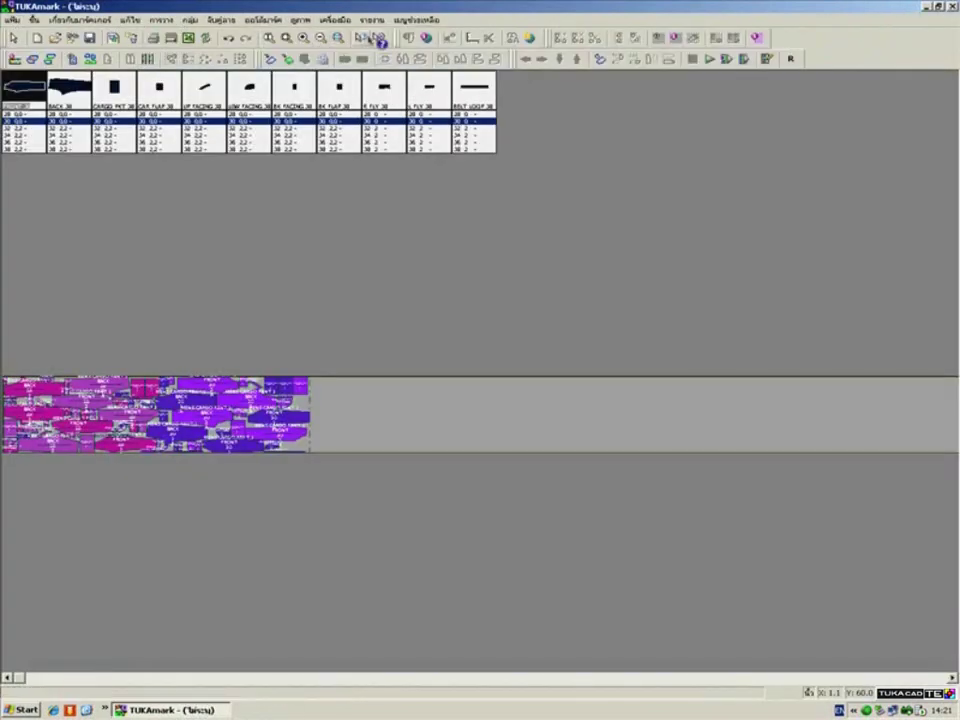
left_click(320, 59)
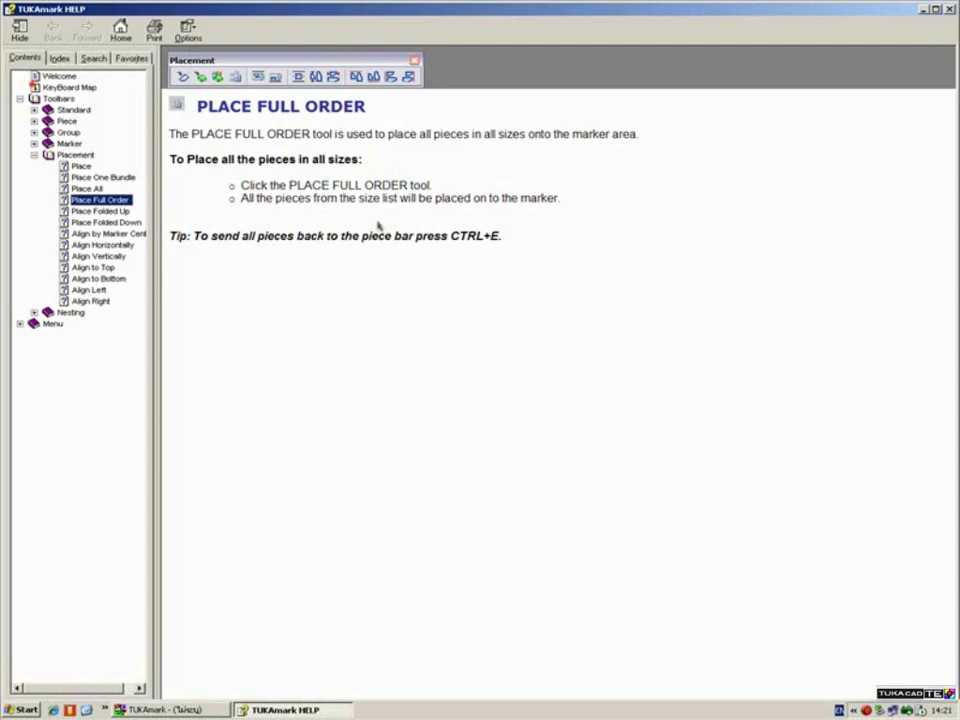
left_click(950, 9)
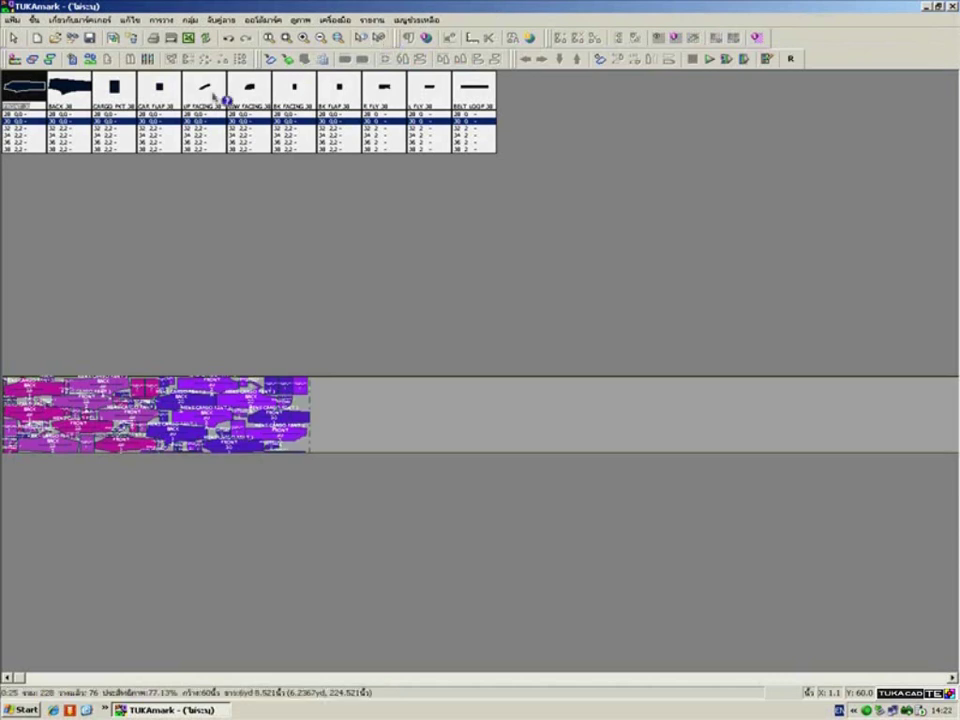
left_click(149, 62)
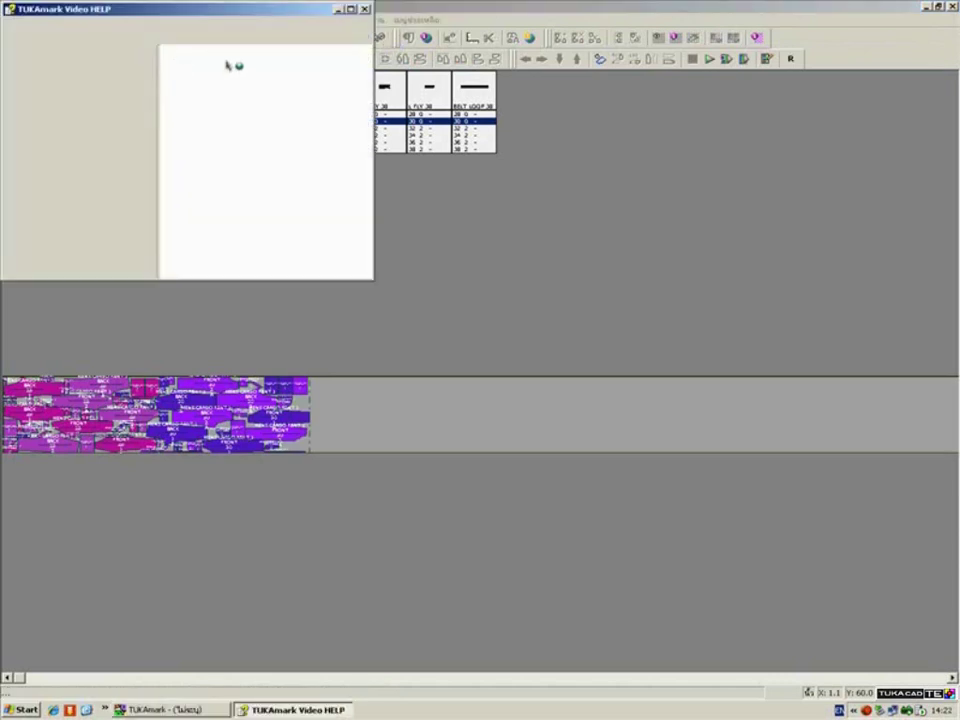
left_click(350, 9)
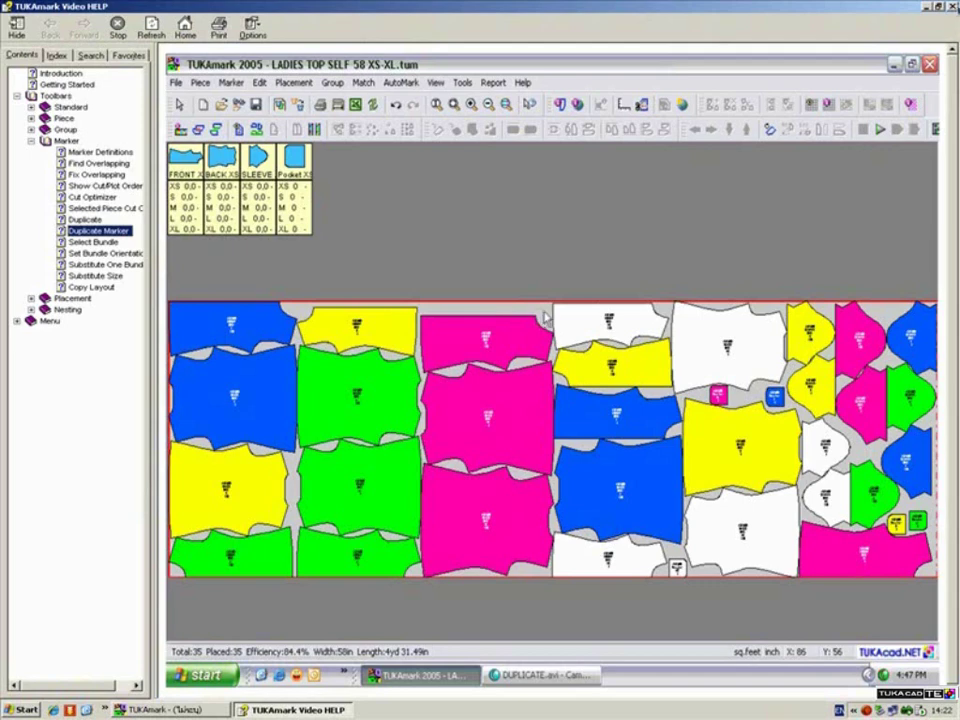
key("alt+F4")
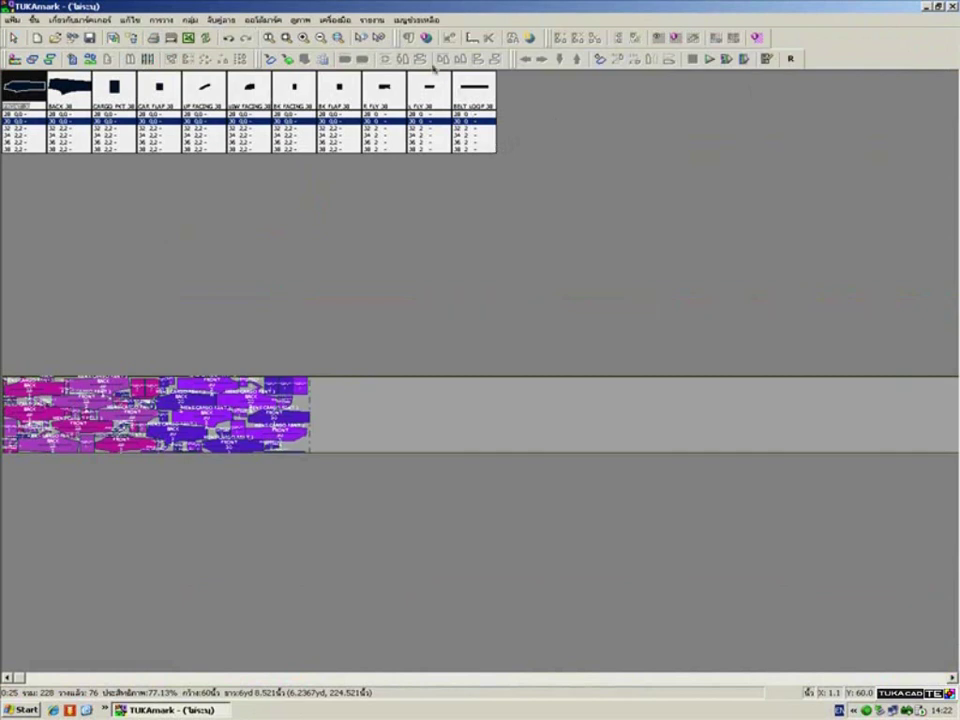
Export the marker Summary Report to an Excel file.
left_click(373, 20)
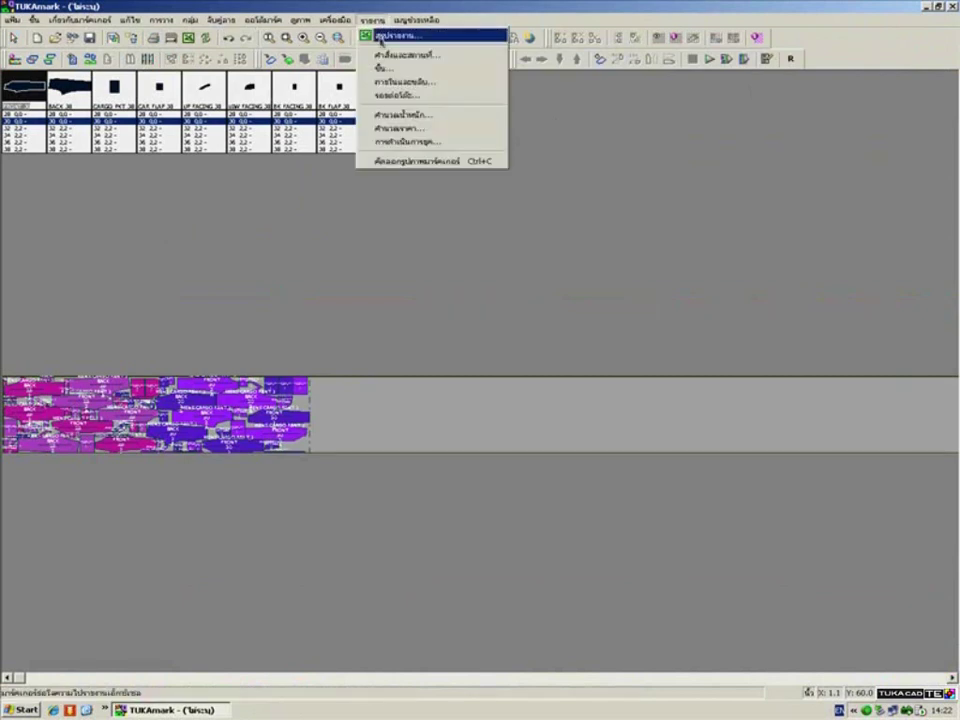
left_click(381, 36)
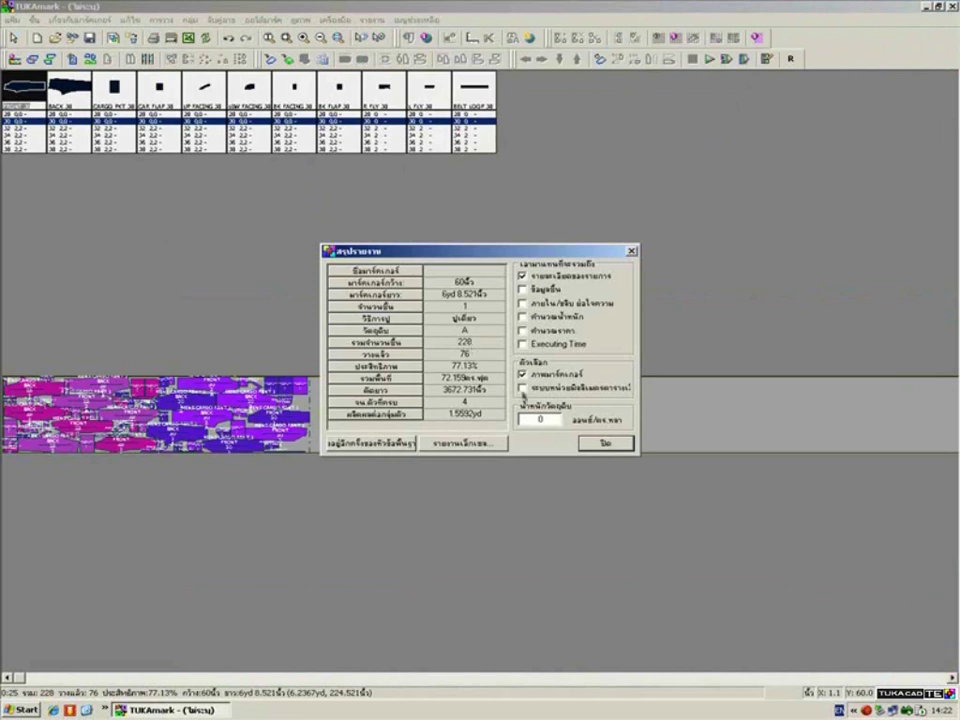
left_click(475, 451)
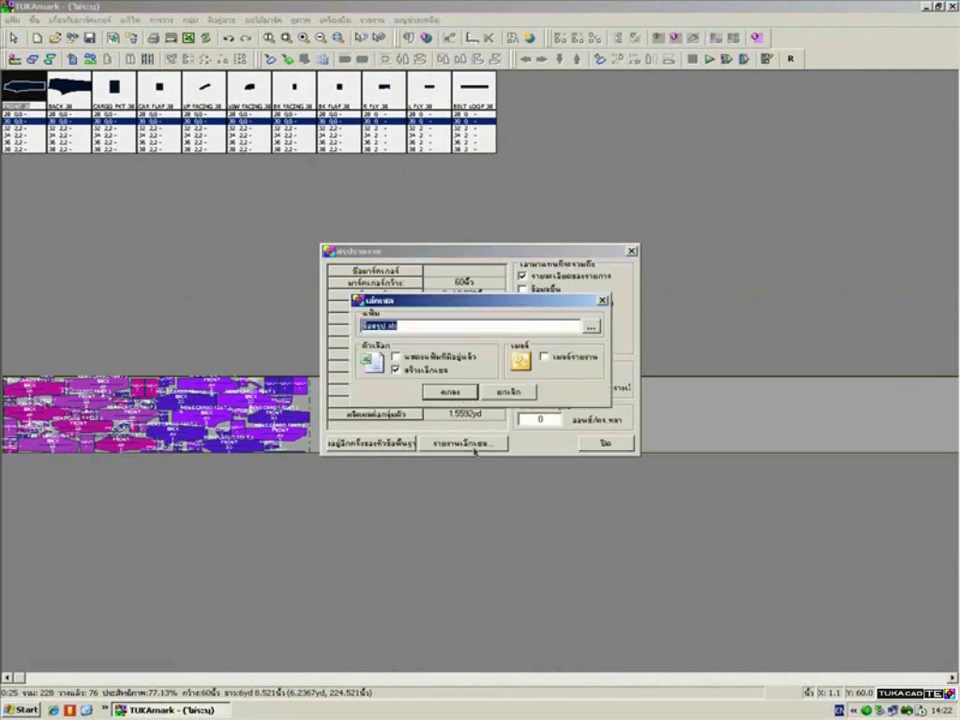
left_click(453, 394)
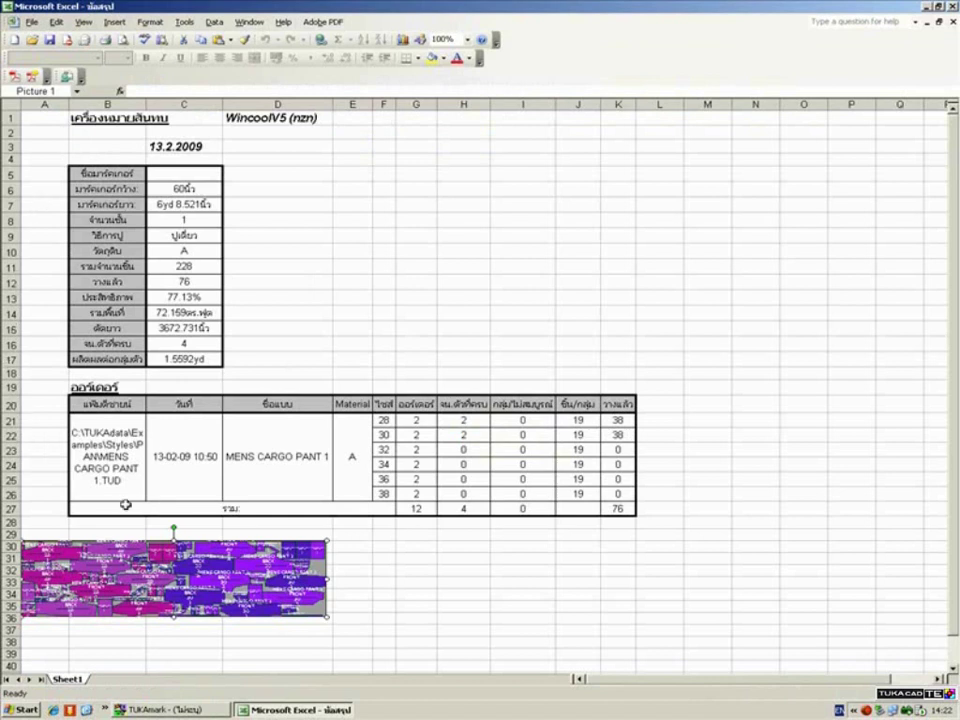
Position the marker picture beside the summary table and save the report workbook on closing Excel.
mouse_move(175, 565)
left_mouse_down()
mouse_move(455, 290)
mouse_move(428, 248)
left_mouse_up()
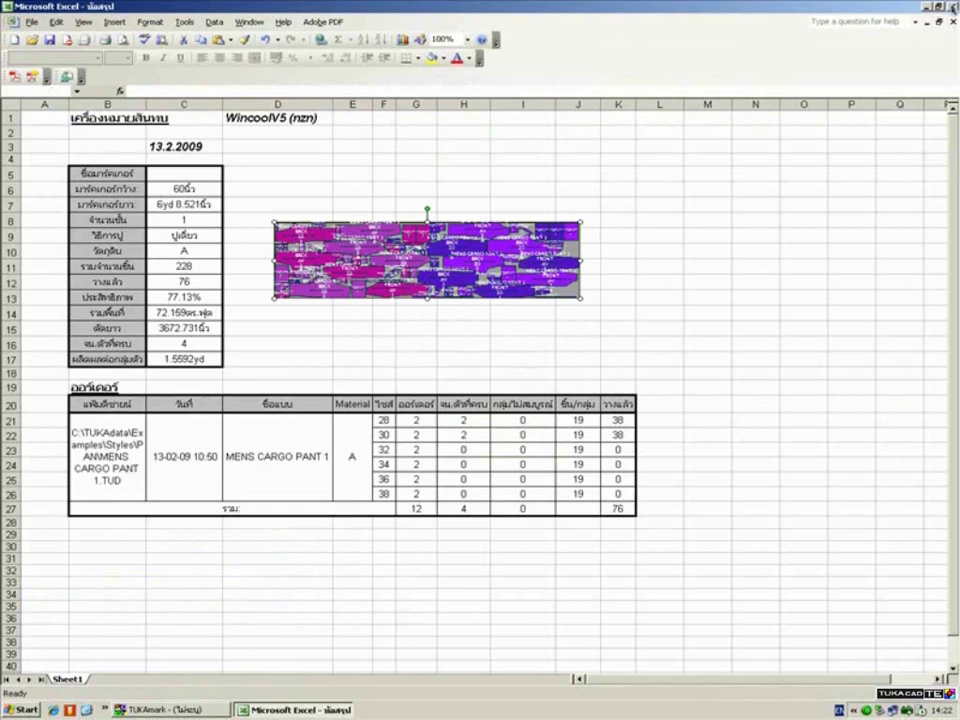
left_click(950, 6)
left_click(425, 388)
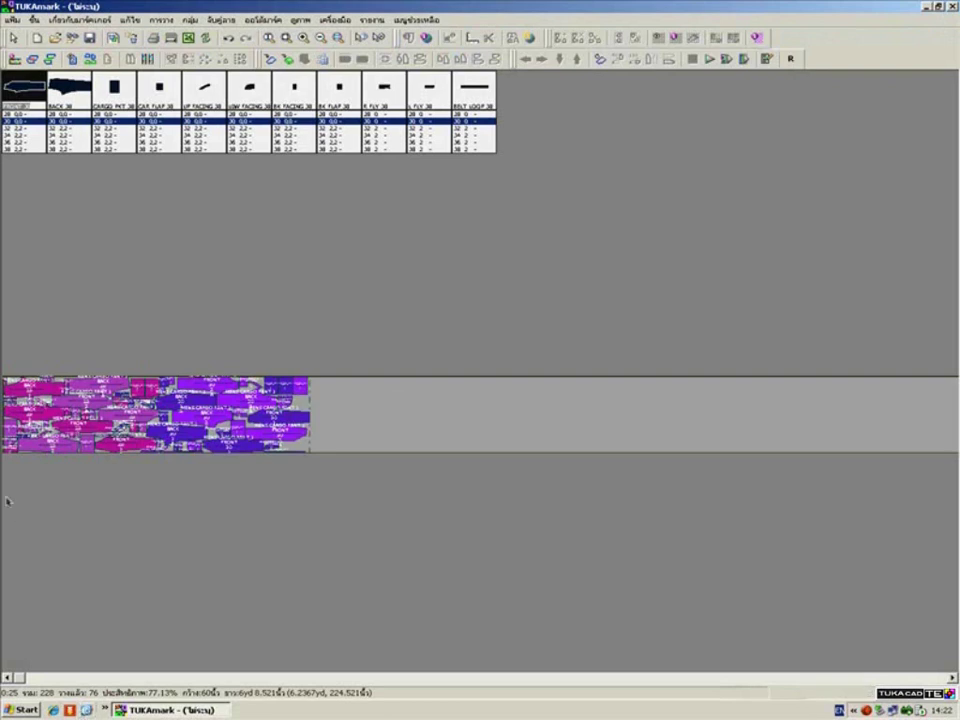
Export the marker through FedEx Kinko's as a PDF named A123 in the PAN folder.
left_click(12, 19)
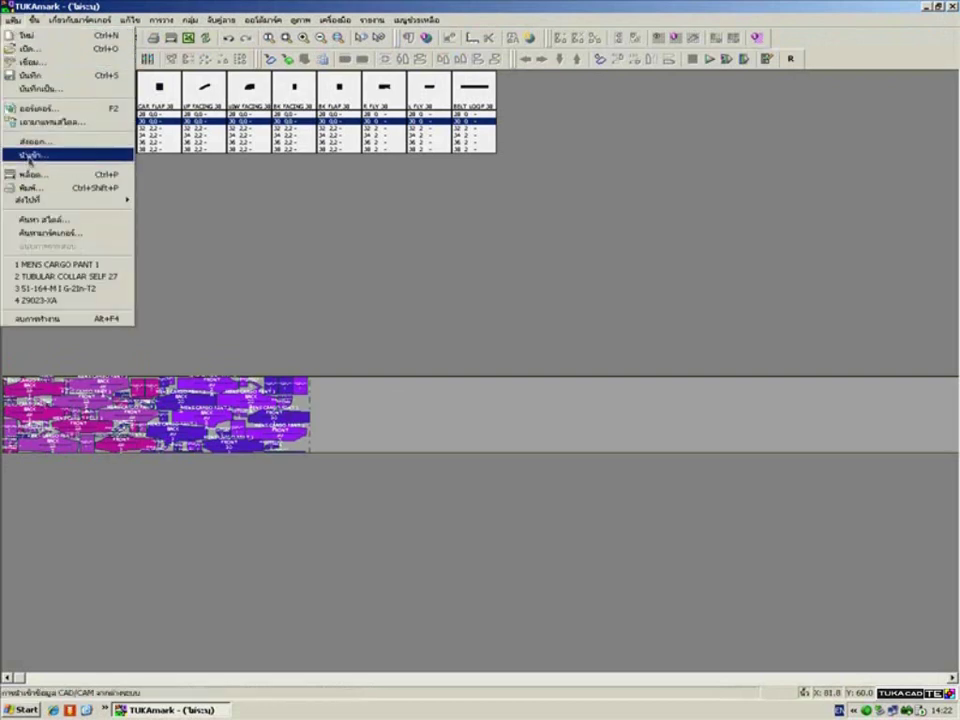
mouse_move(30, 200)
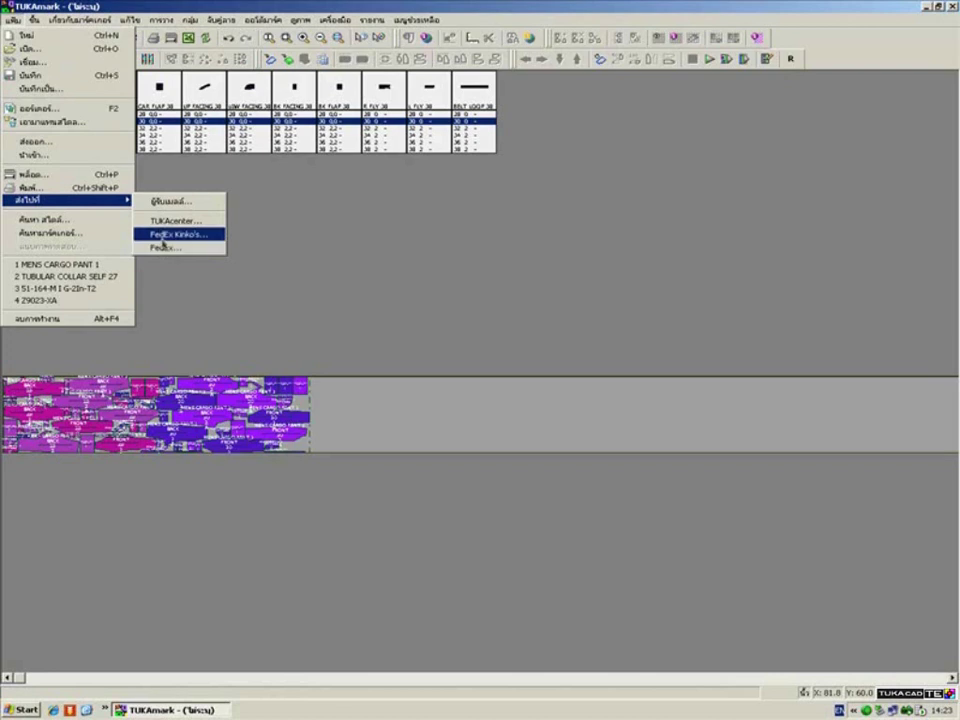
left_click(163, 238)
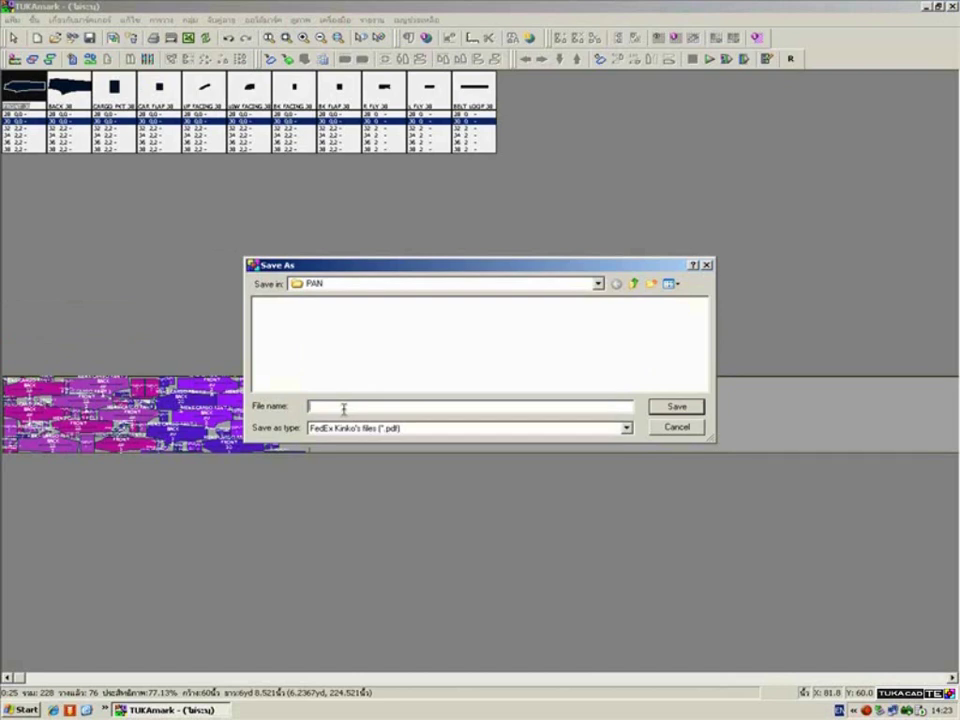
type("A12")
type("3")
left_click(659, 410)
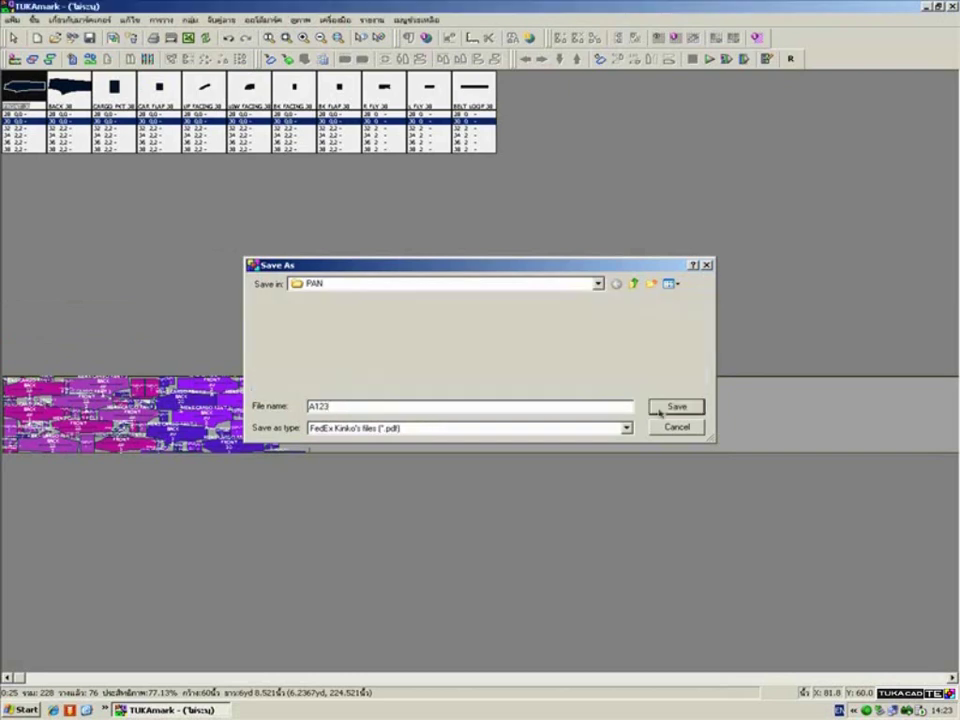